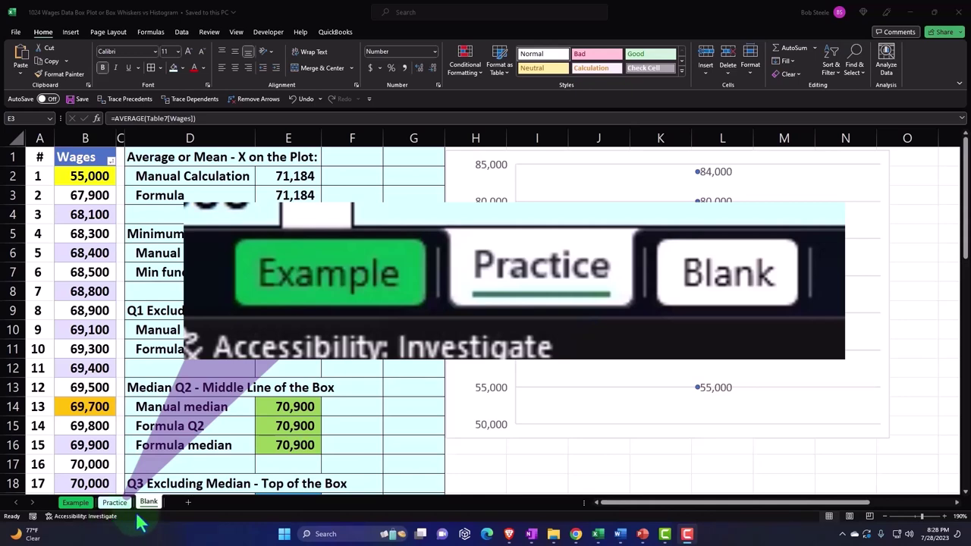
- Switch to the Example sheet and select its chart
left_click(85, 514)
left_click(82, 503)
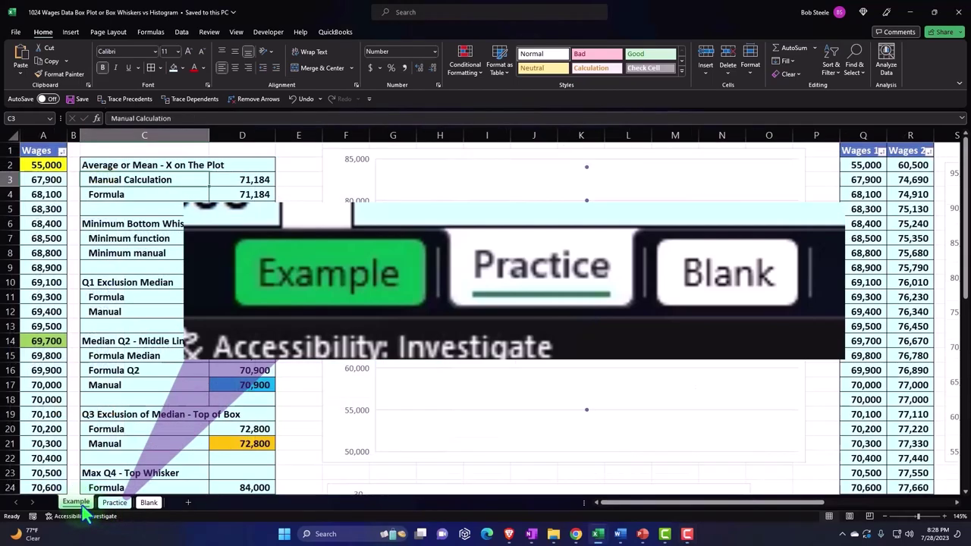
left_click(121, 312)
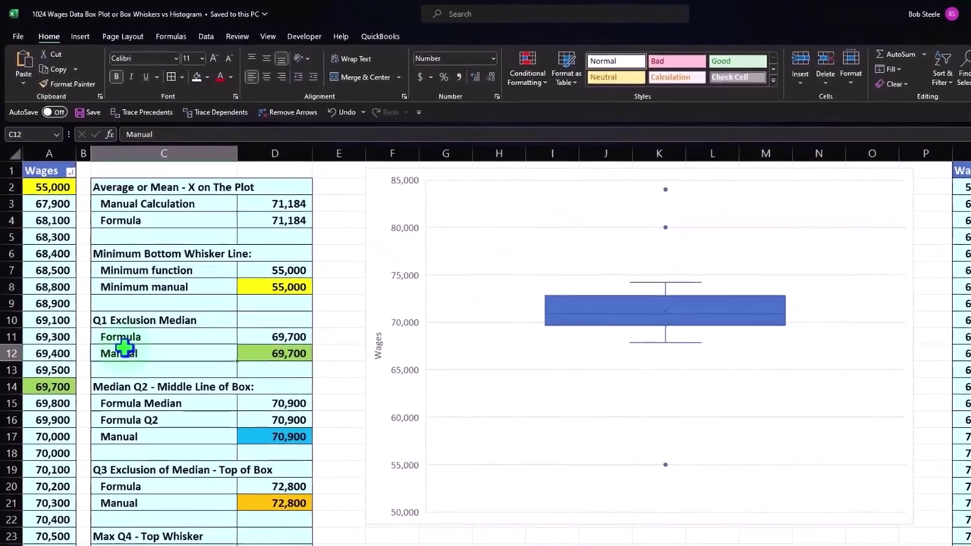
key("Left")
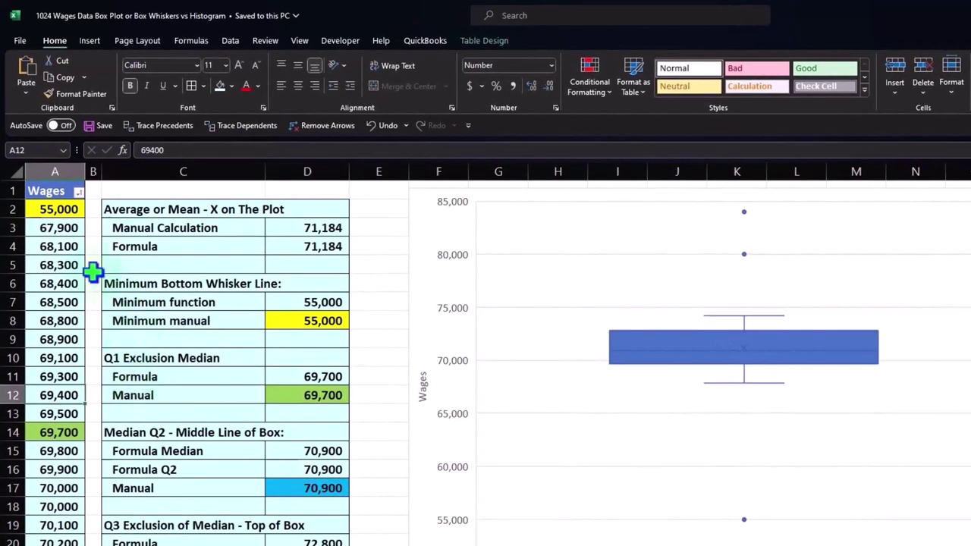
left_click(416, 232)
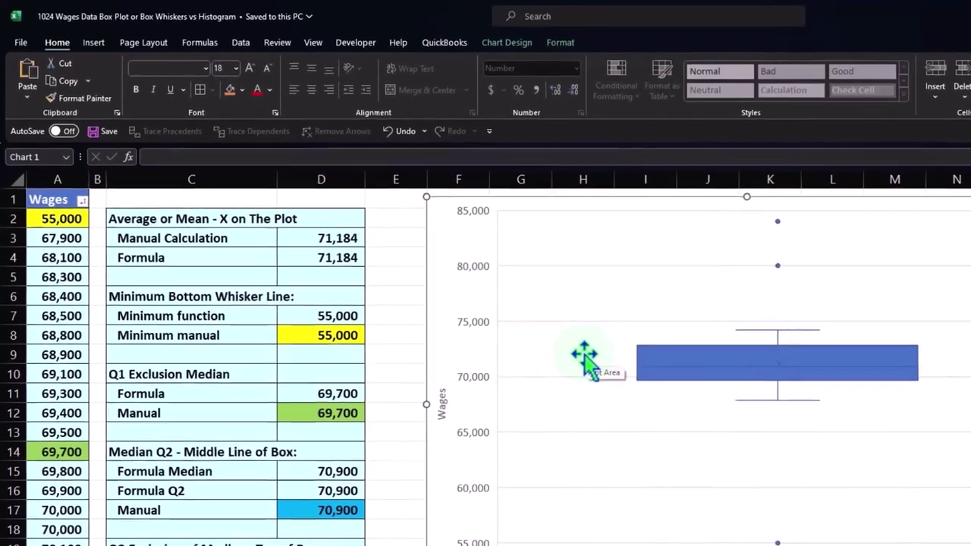
- Scroll down so the Wages histogram below the box plot is in view
scroll(561, 345, "down", 2)
scroll(601, 368, "down", 2)
scroll(600, 368, "down", 2)
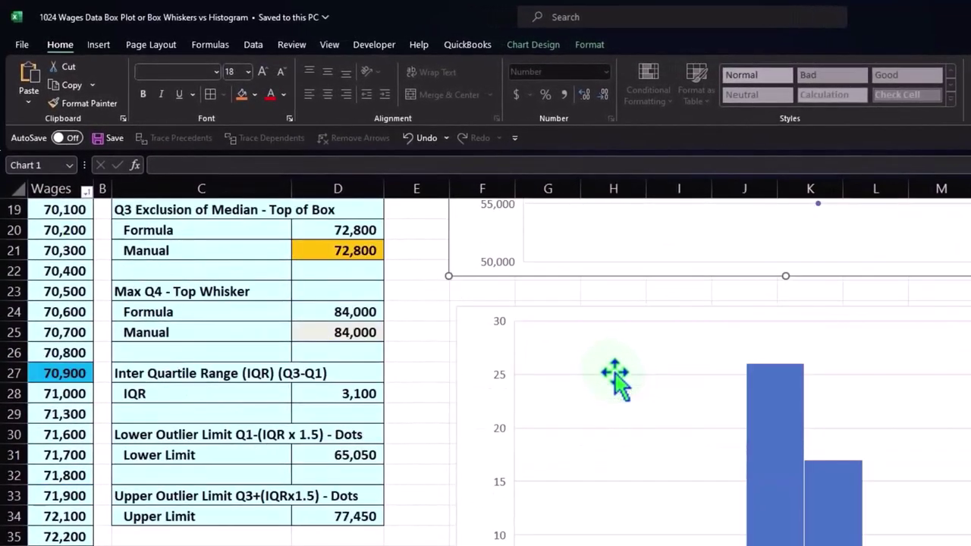
scroll(600, 368, "down", 1)
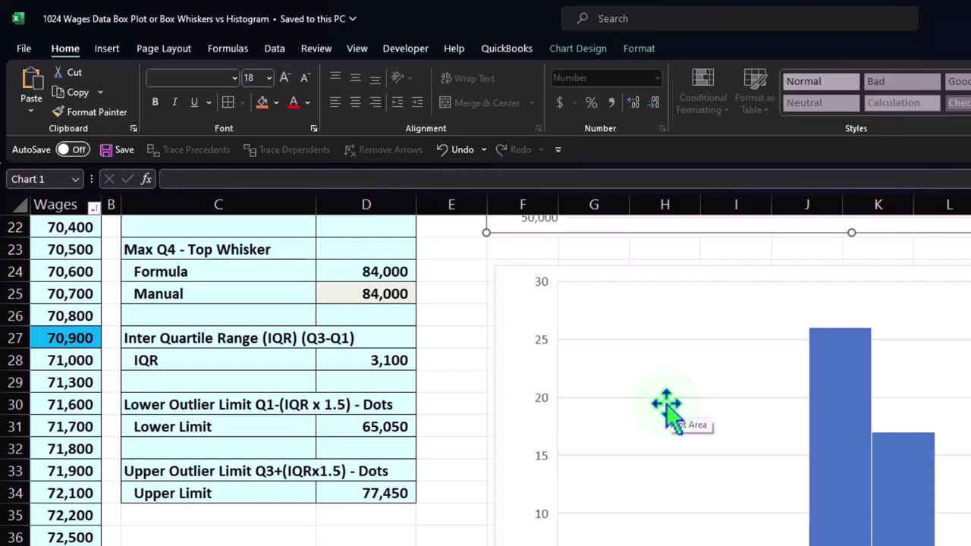
scroll(666, 410, "up", 2)
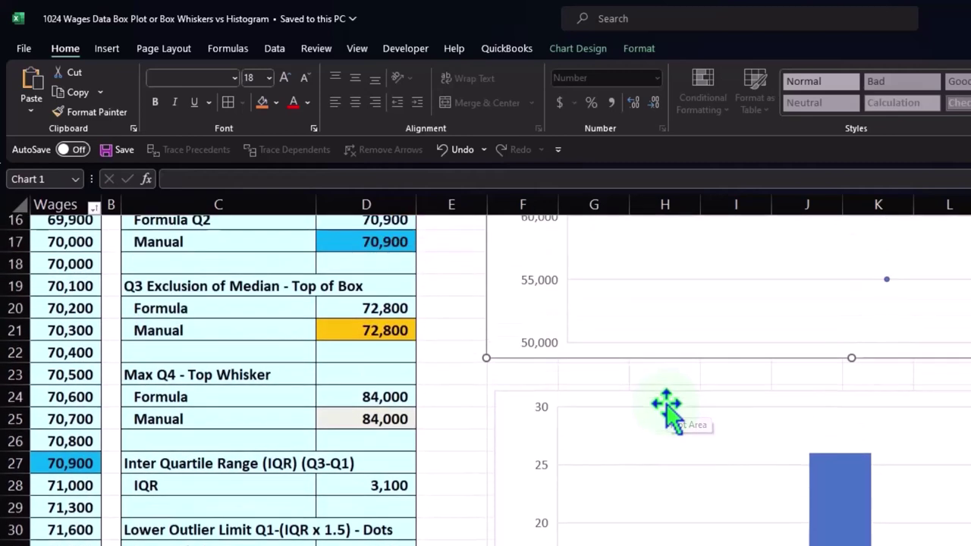
scroll(666, 410, "up", 3)
scroll(665, 410, "up", 2)
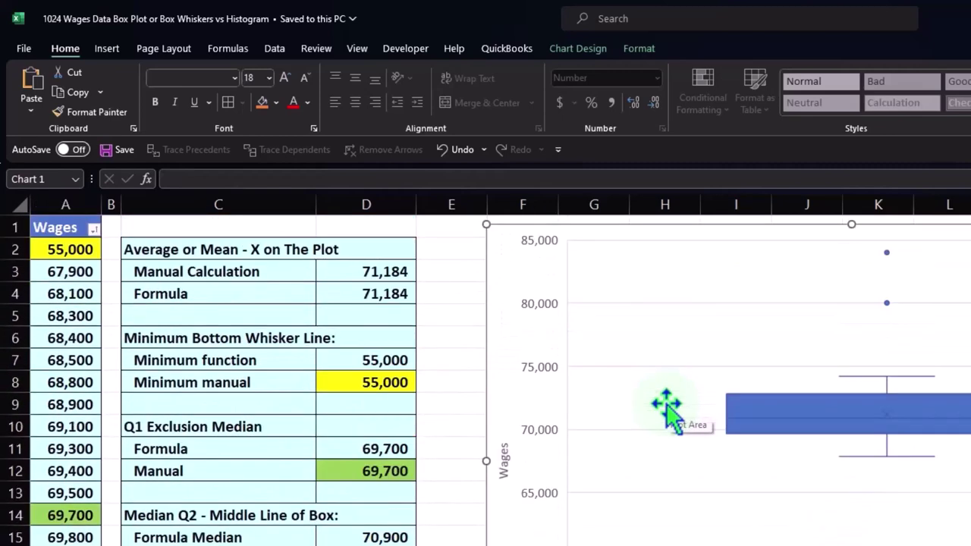
scroll(666, 410, "down", 3)
scroll(666, 409, "down", 2)
scroll(666, 410, "down", 1)
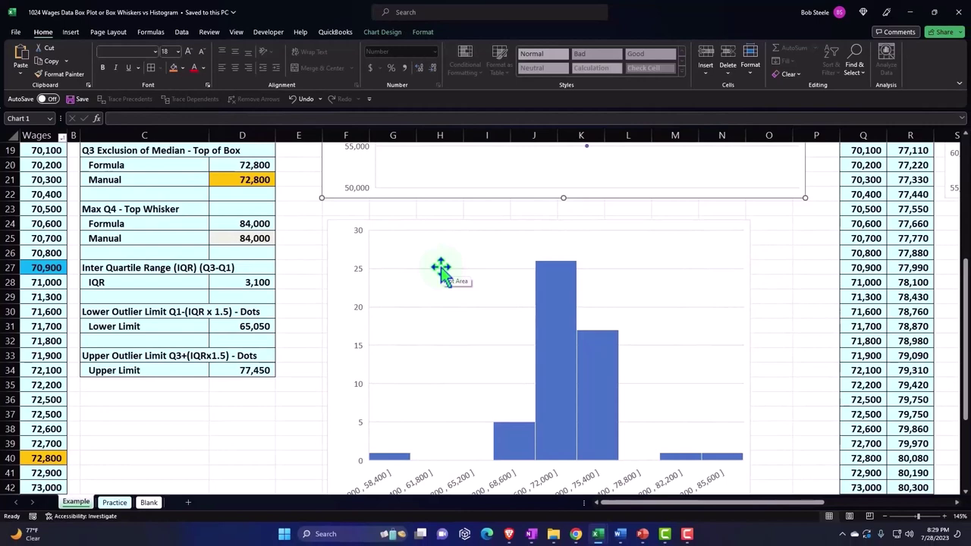
- On the Blank sheet, select the Wages column and preview the Box and Whisker statistic chart without inserting it
left_click(149, 502)
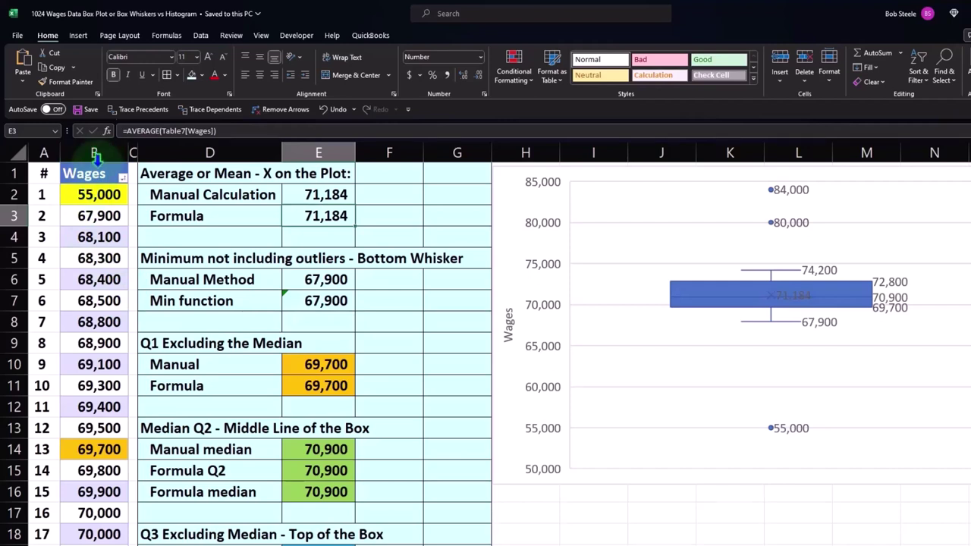
left_click(96, 165)
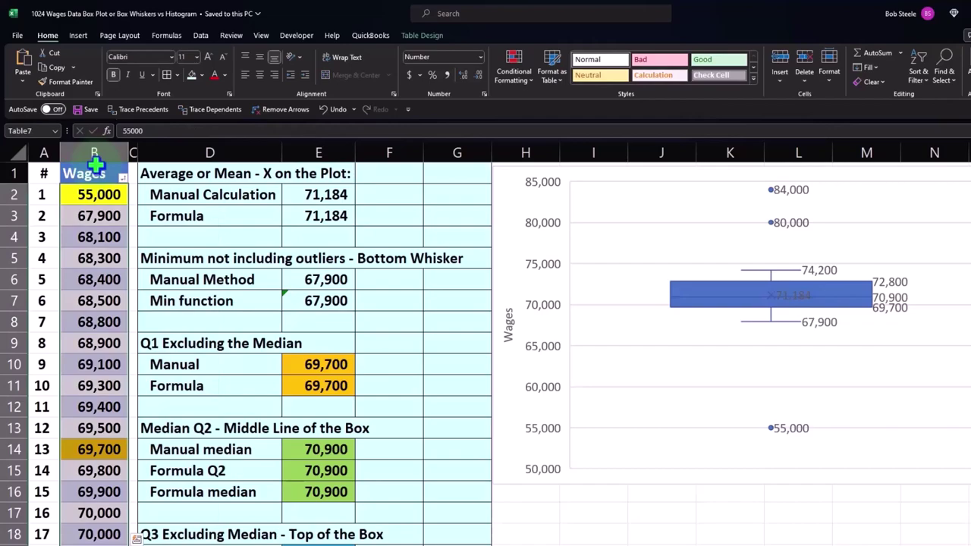
left_click(78, 35)
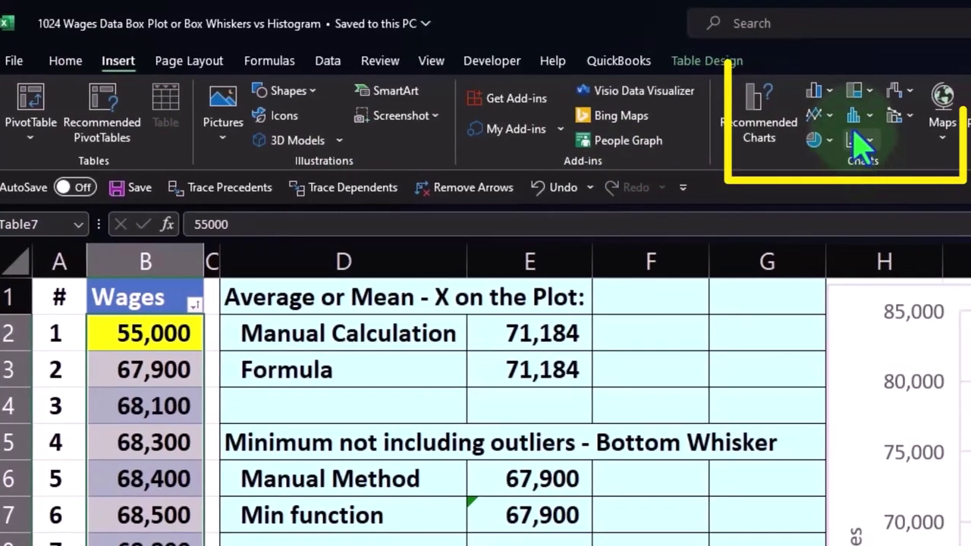
left_click(874, 115)
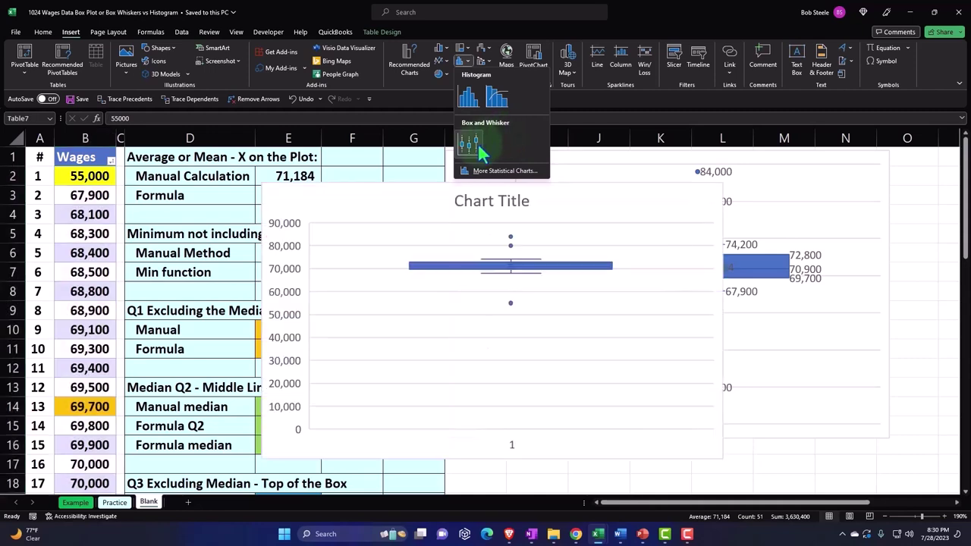
left_click(267, 309)
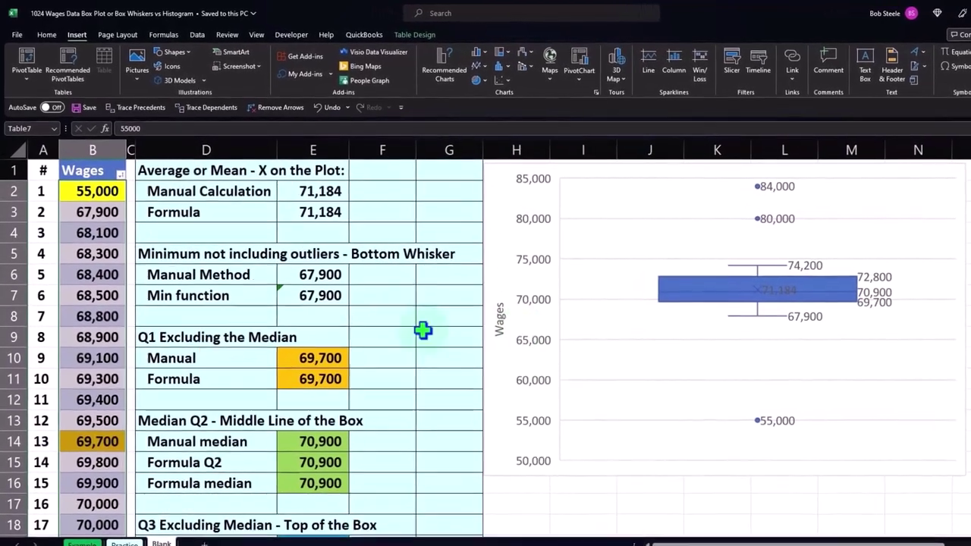
left_click(392, 334)
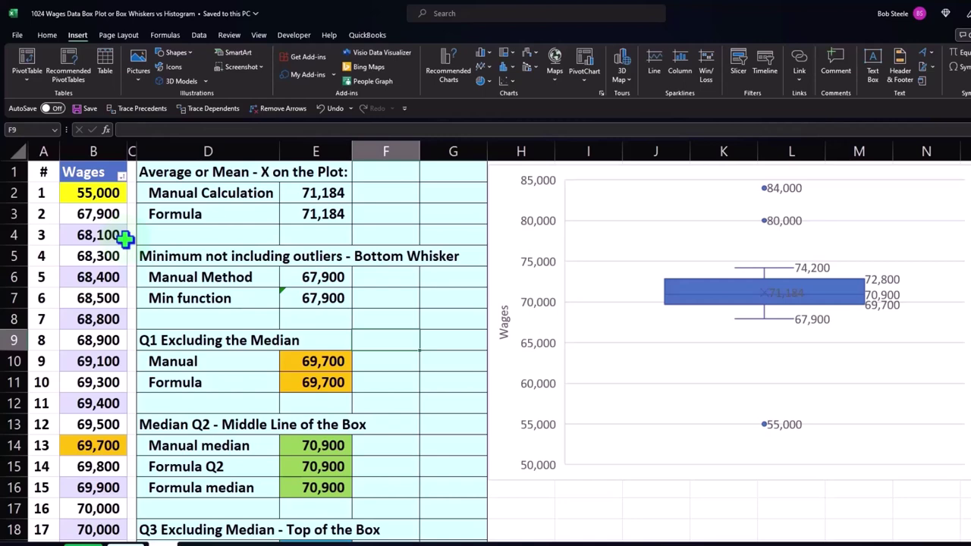
scroll(125, 238, "down", 1)
scroll(126, 212, "down", 2)
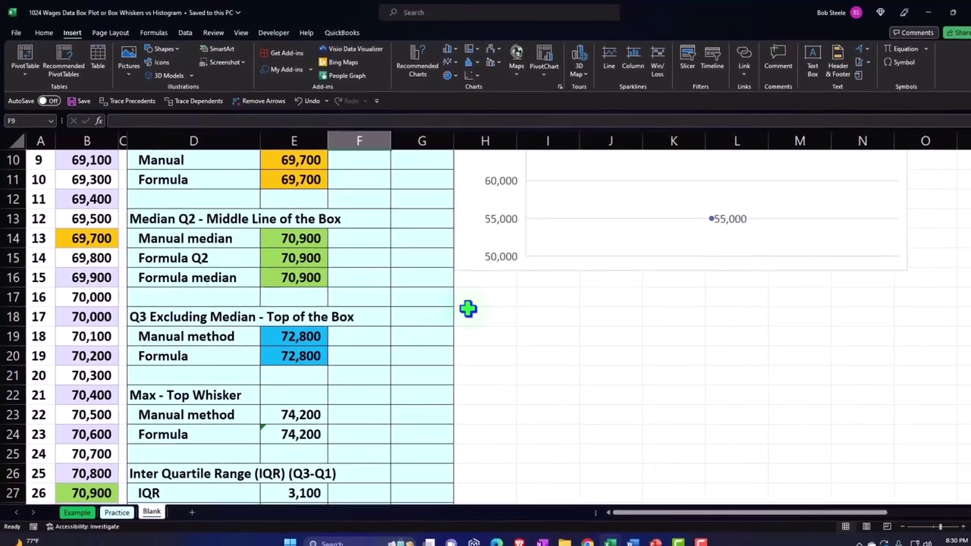
left_click(541, 286)
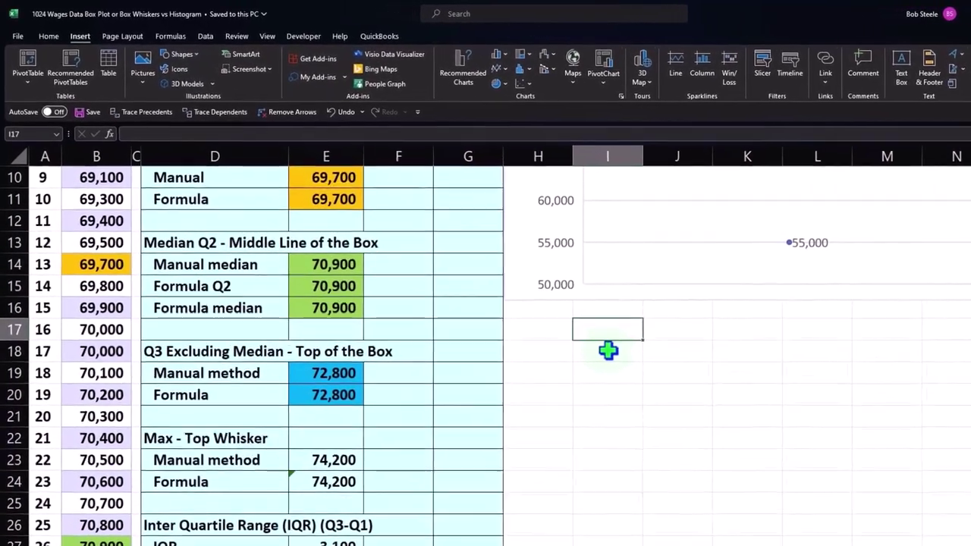
- Fill I17:I24 with the trial formula =RANDBETWEEN(65000,75000)
type("=")
type("ra")
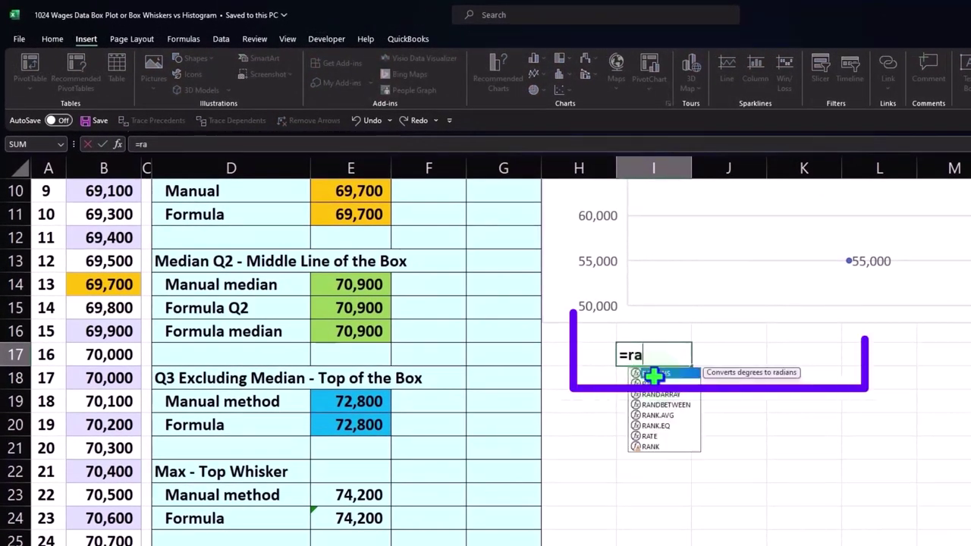
type("nd")
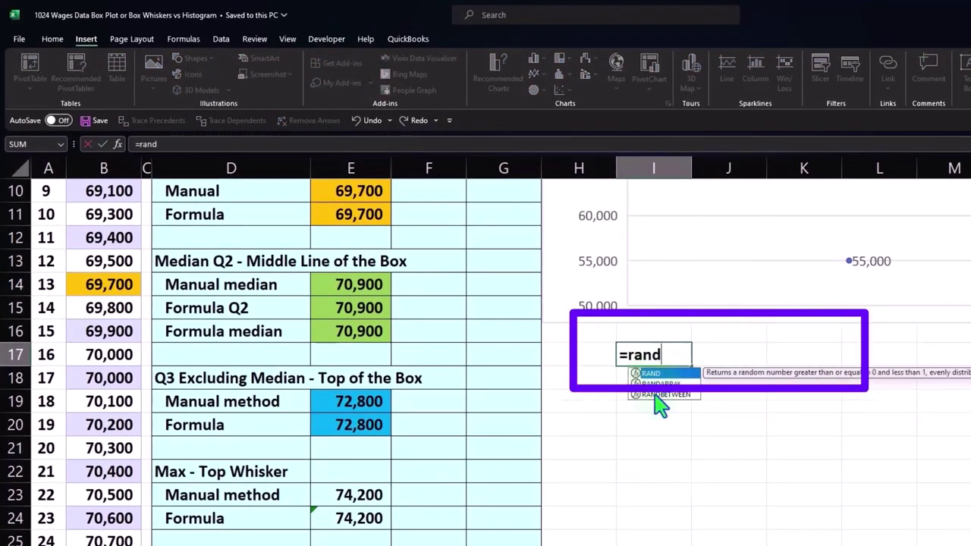
double_click(657, 395)
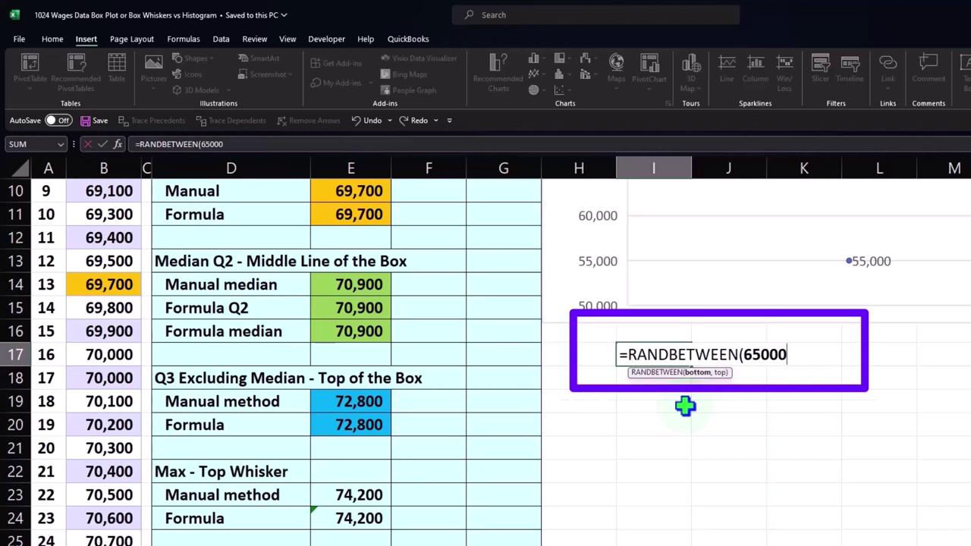
type(",")
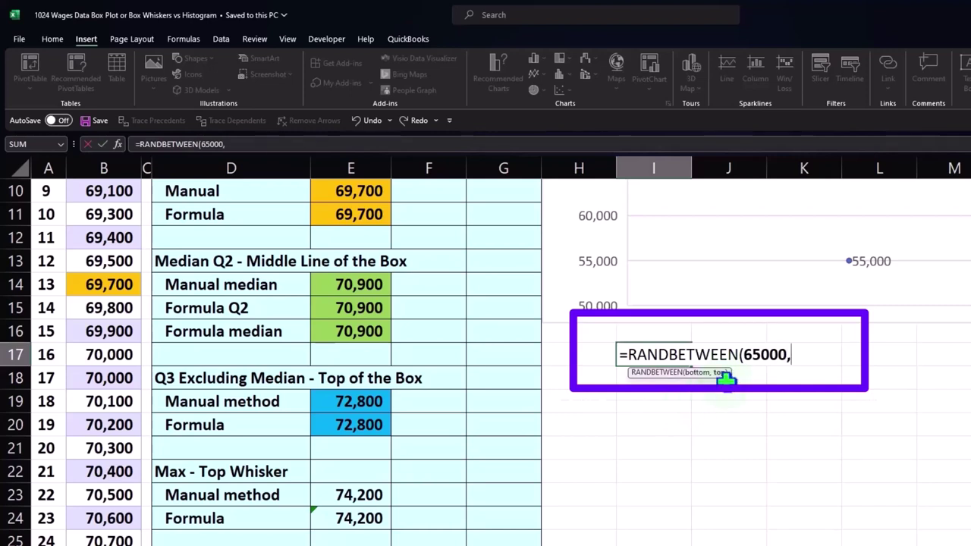
type("785")
key("BackSpace")
type(")")
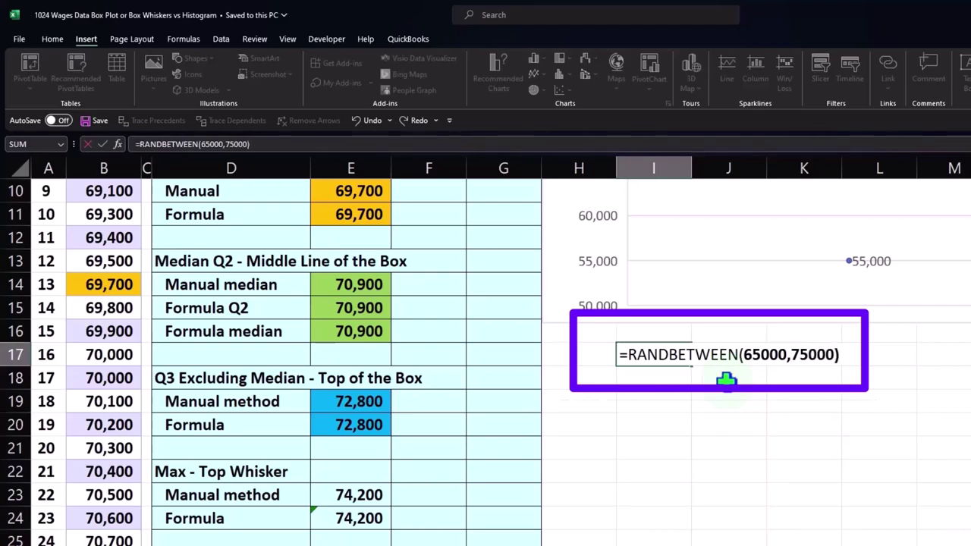
key("Return")
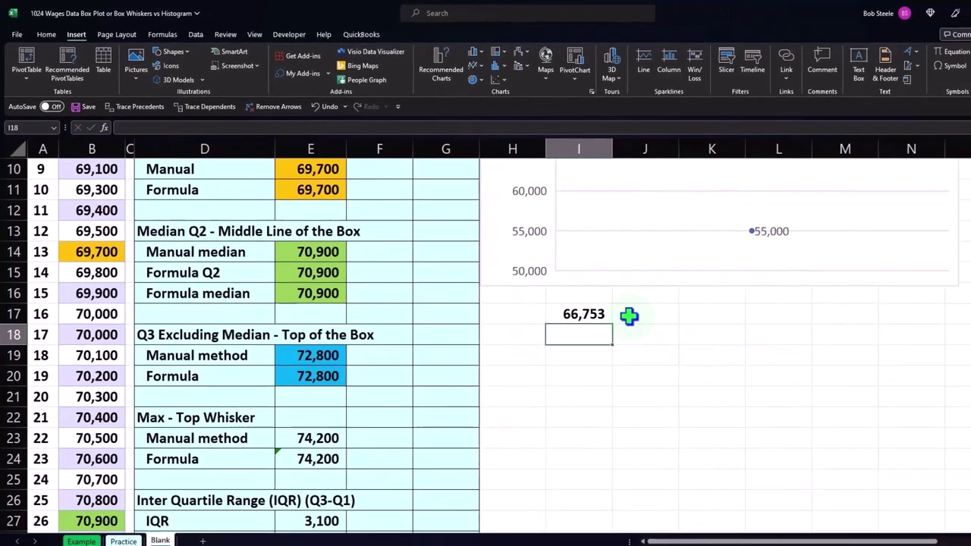
left_click(652, 342)
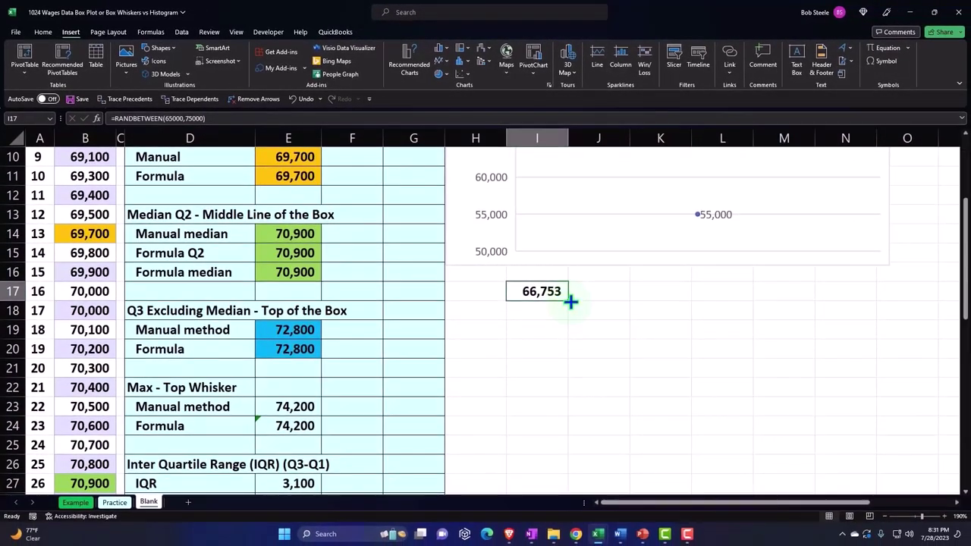
left_click_drag(569, 302, 572, 434)
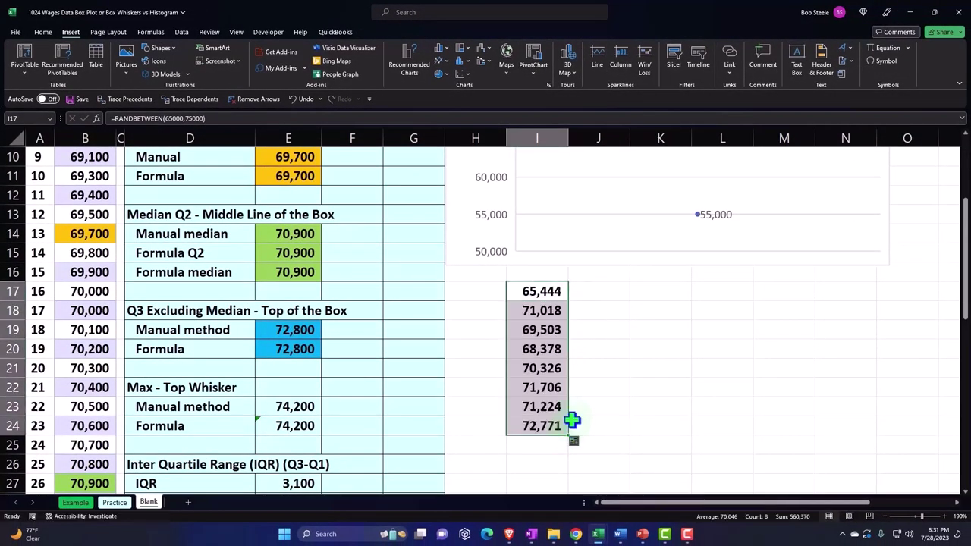
left_click(554, 367)
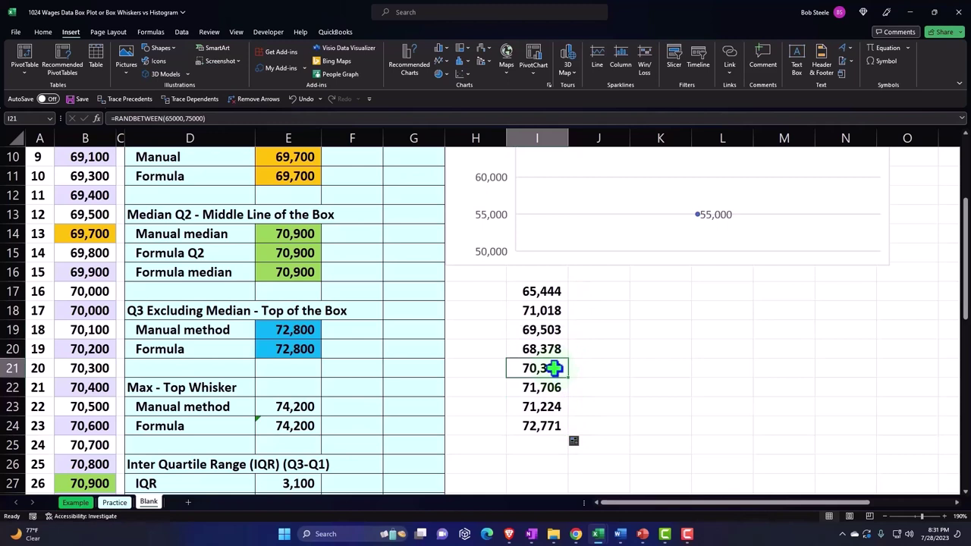
- Test 85,000 in I21, then clear all trial values from I17:I24
type("85,")
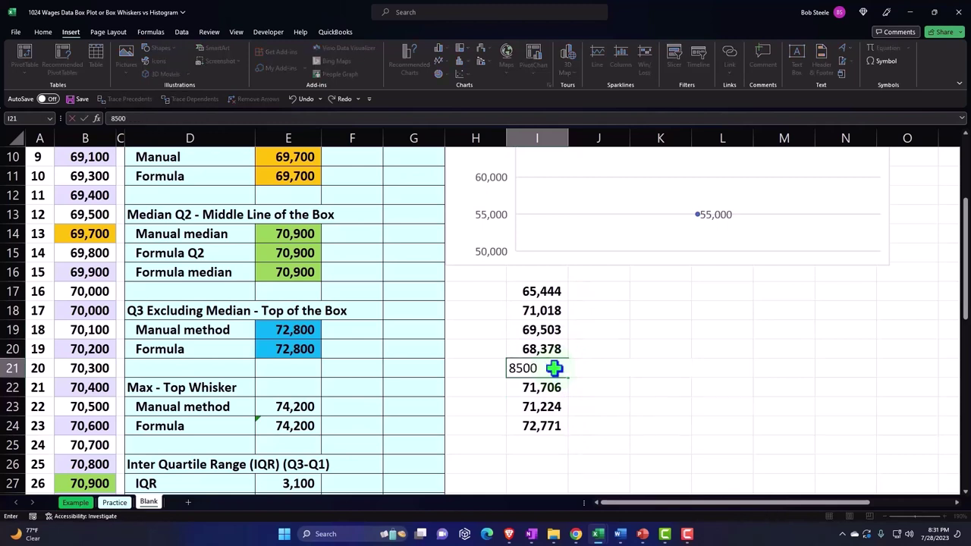
type("0")
key("Return")
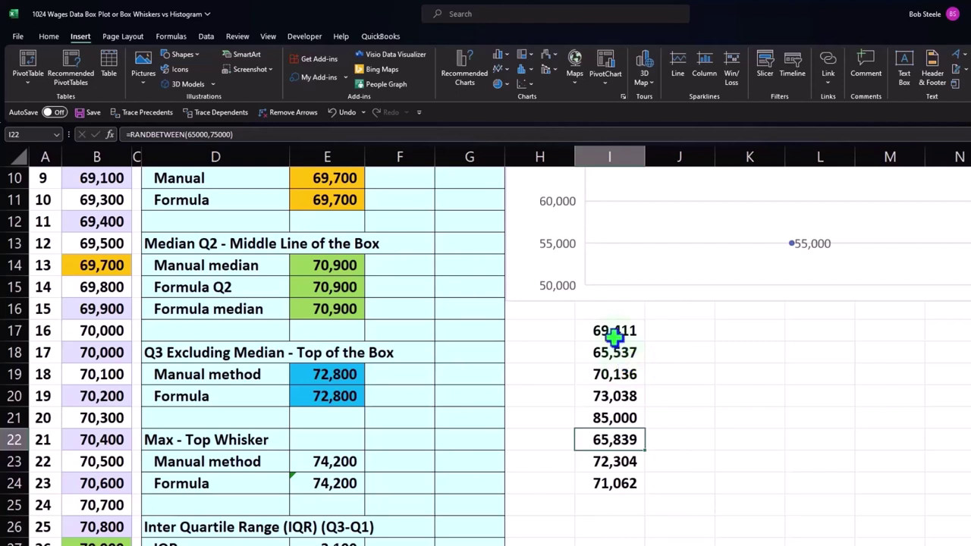
left_click_drag(612, 331, 623, 483)
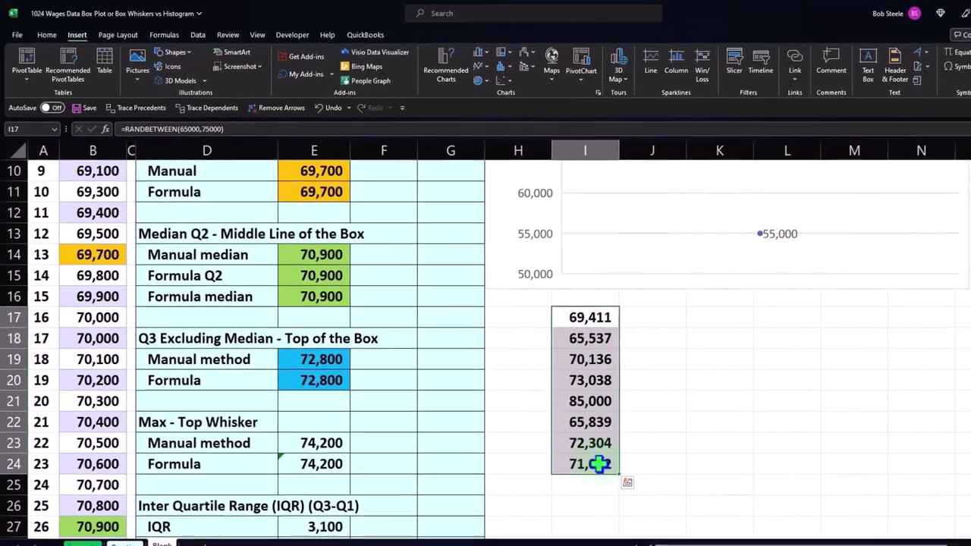
key("Delete")
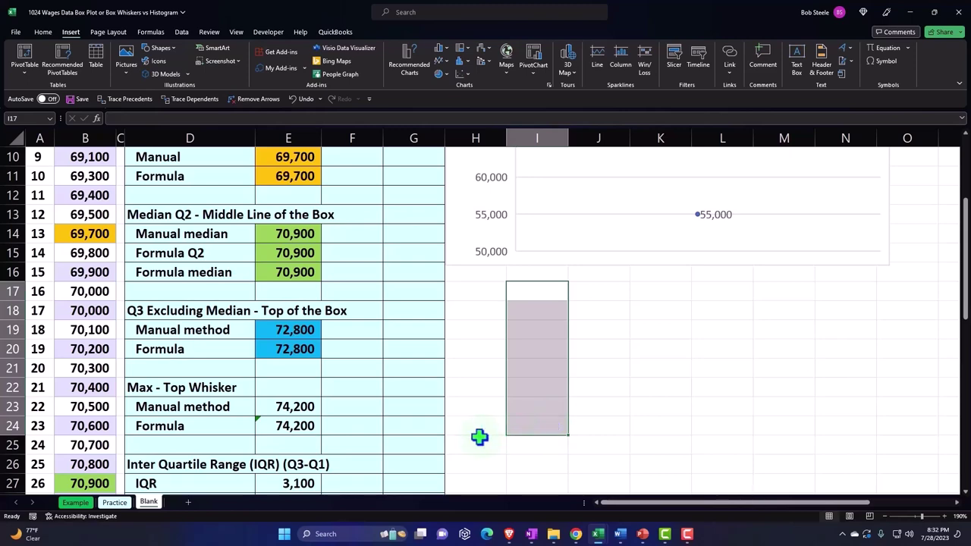
- Select the Wages values B2:B52, from 55,000 down to 84,000, then return to the top
scroll(478, 436, "up", 1)
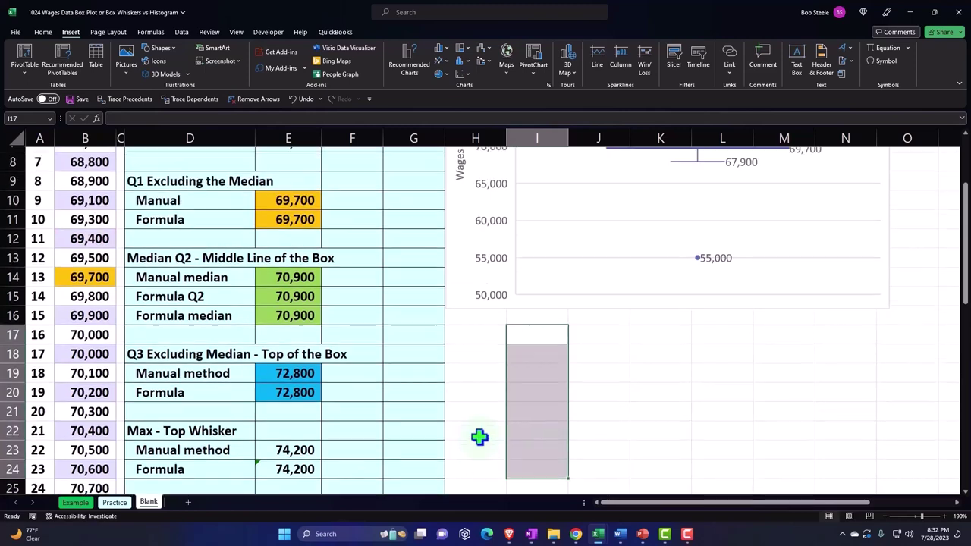
scroll(479, 436, "up", 2)
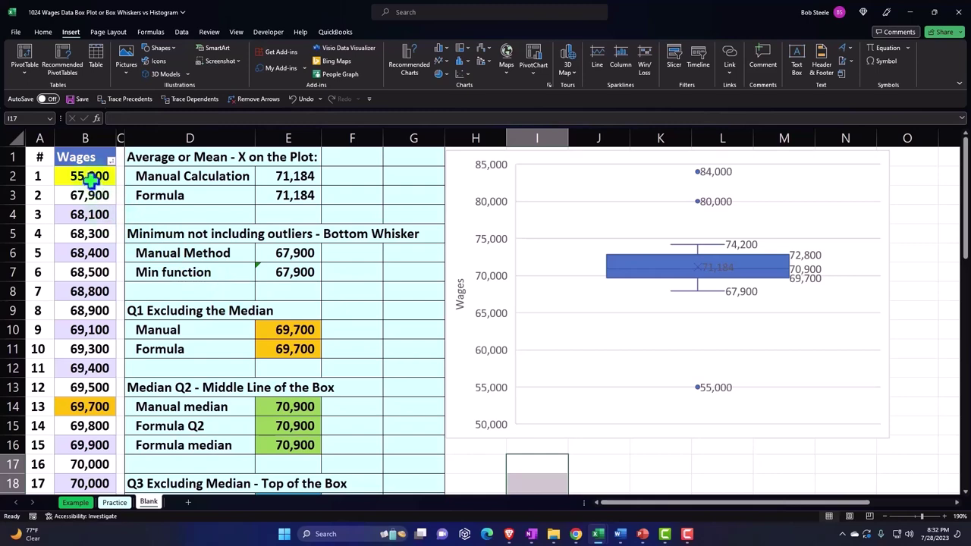
left_click_drag(89, 173, 75, 542)
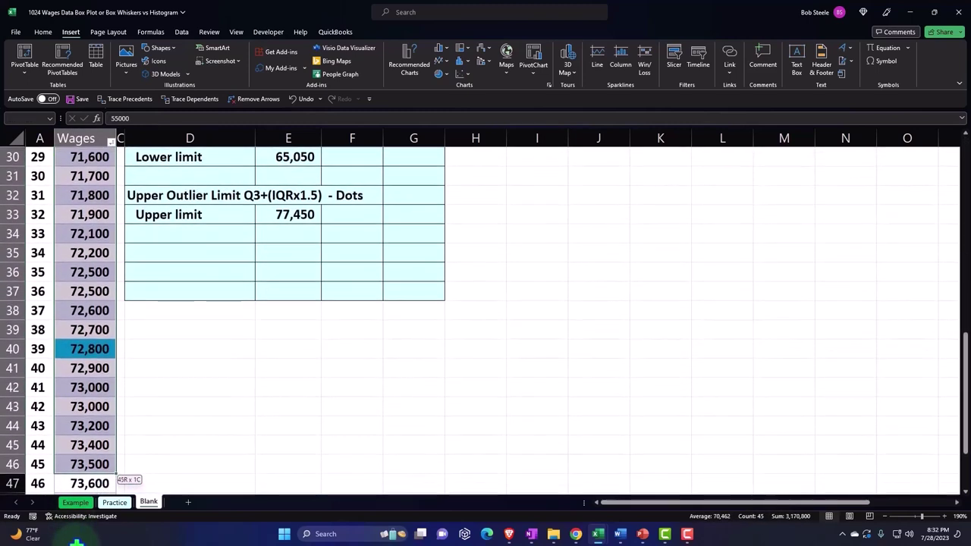
left_click_drag(76, 543, 79, 464)
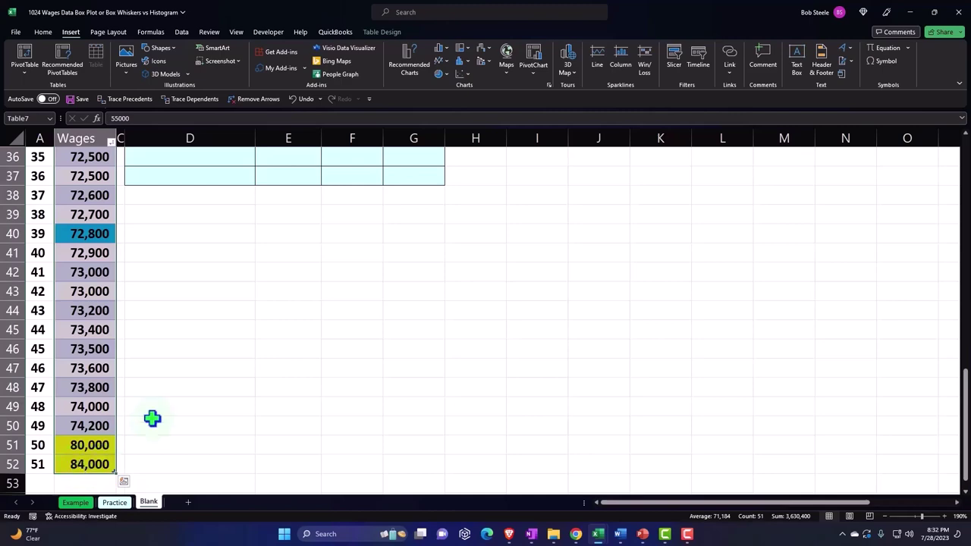
scroll(156, 409, "up", 7)
scroll(156, 412, "up", 5)
left_click(105, 303)
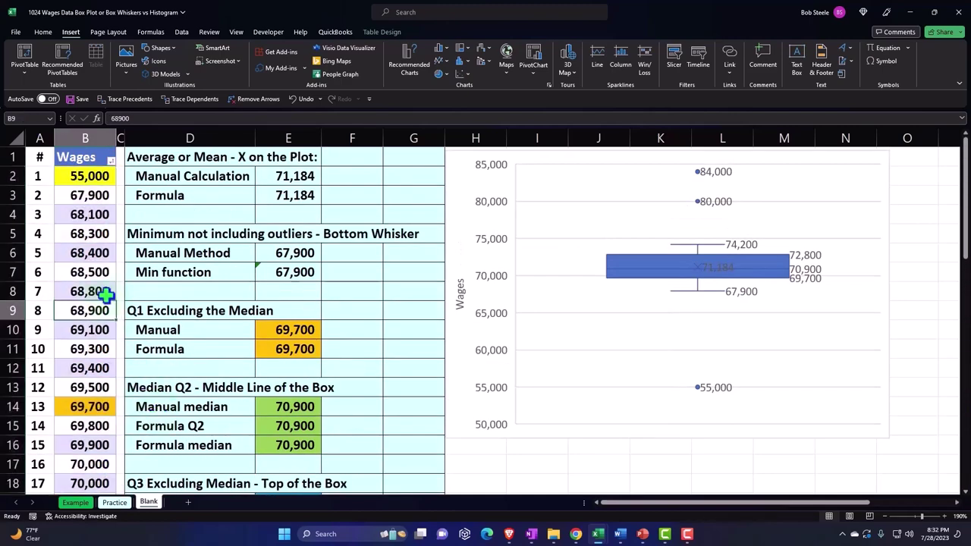
left_click(80, 150)
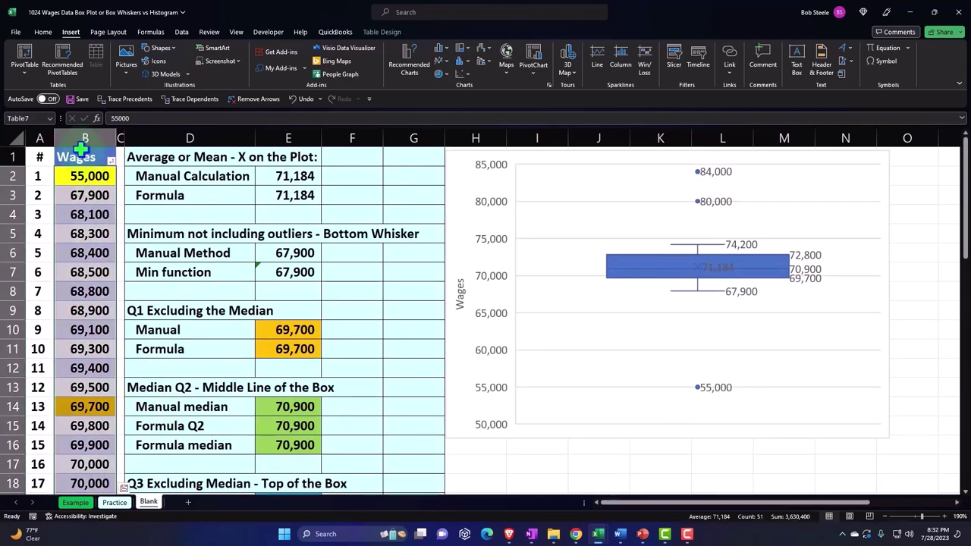
left_click(80, 177)
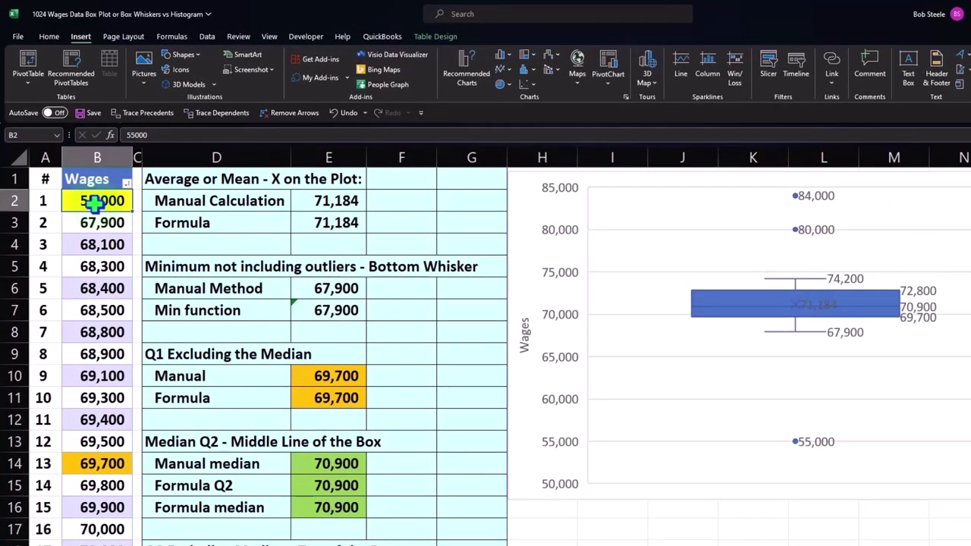
key("ctrl+shift+Down")
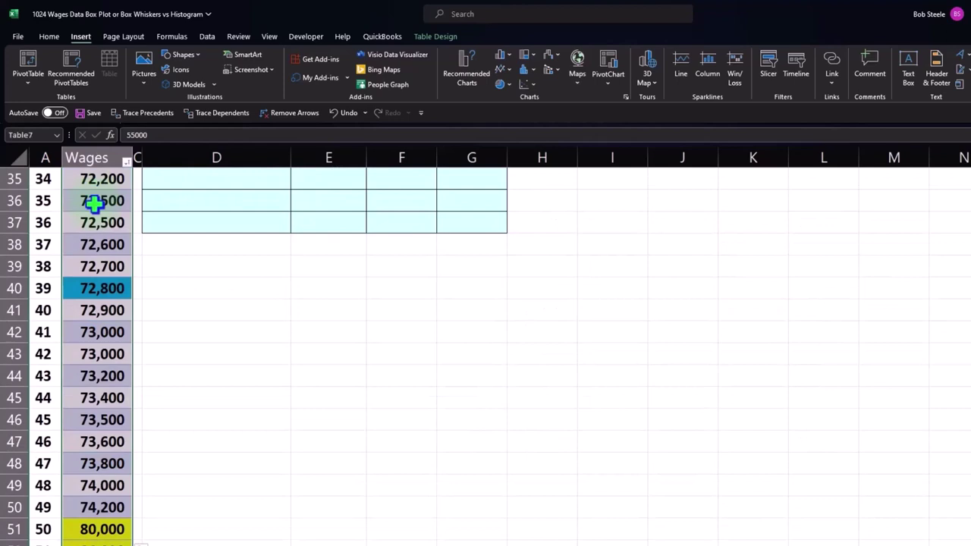
scroll(110, 360, "down", 1)
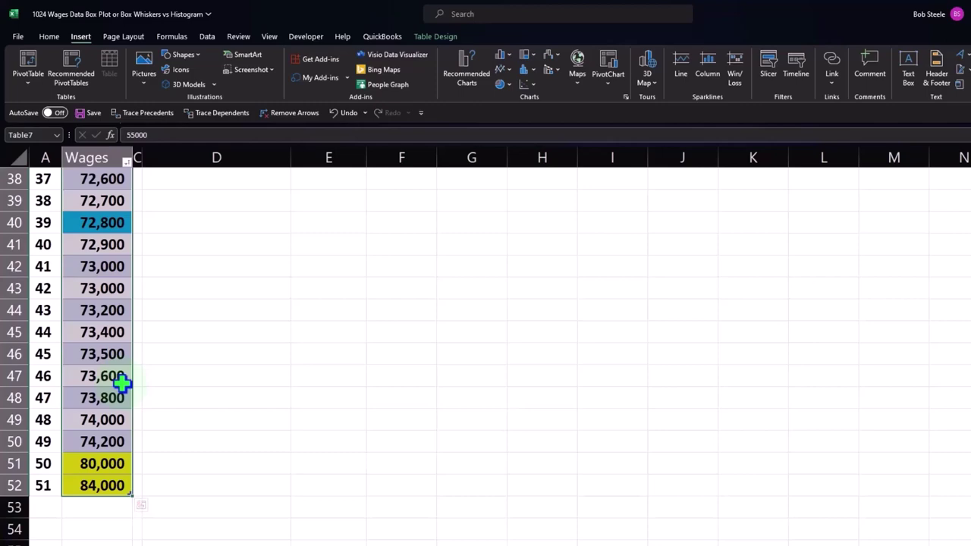
key("ctrl+BackSpace")
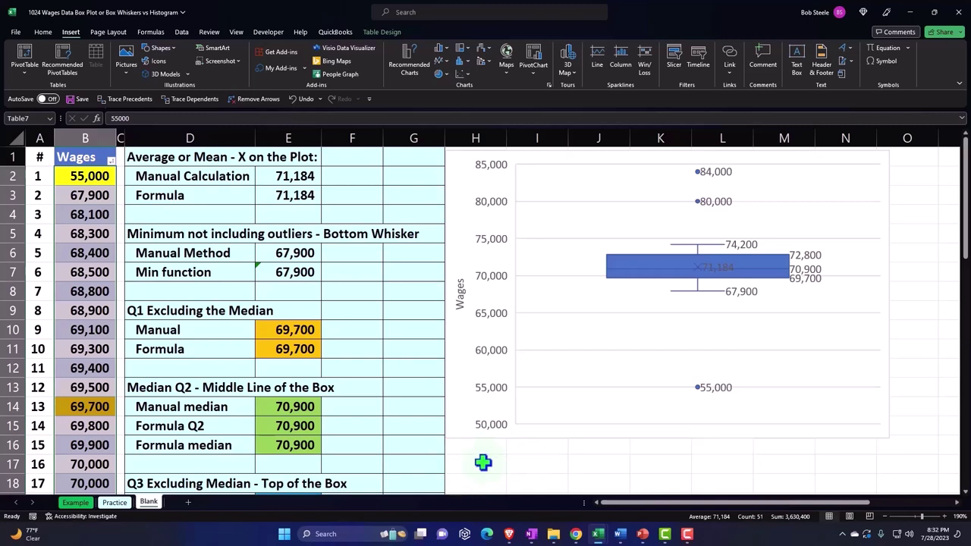
- Insert a Histogram statistical chart from the selected Wages column
scroll(774, 435, "down", 3)
scroll(774, 435, "up", 2)
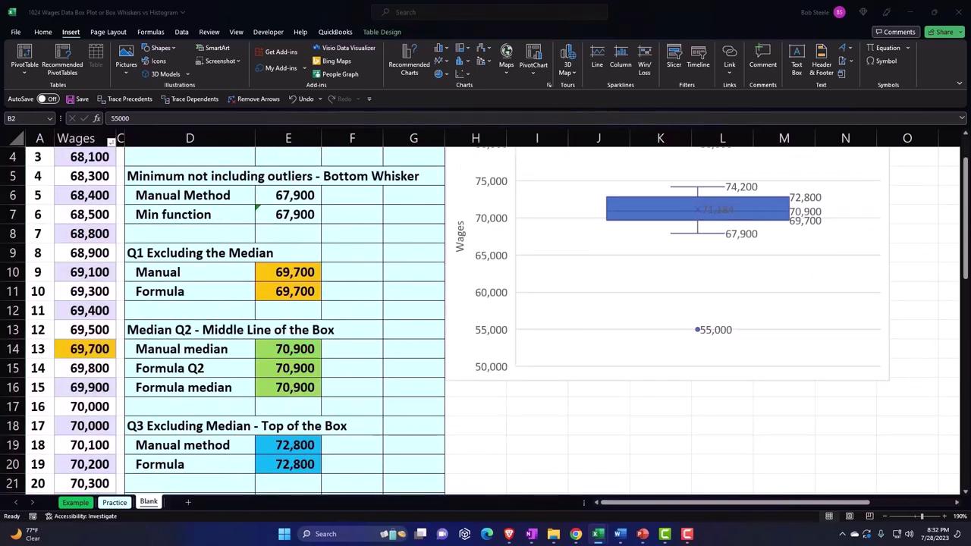
key("ctrl+shift+Down")
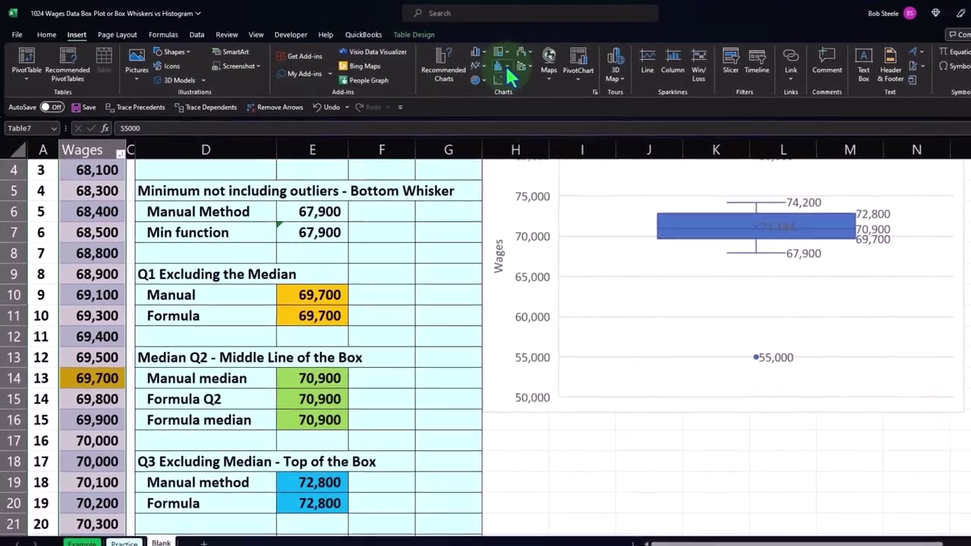
left_click(473, 64)
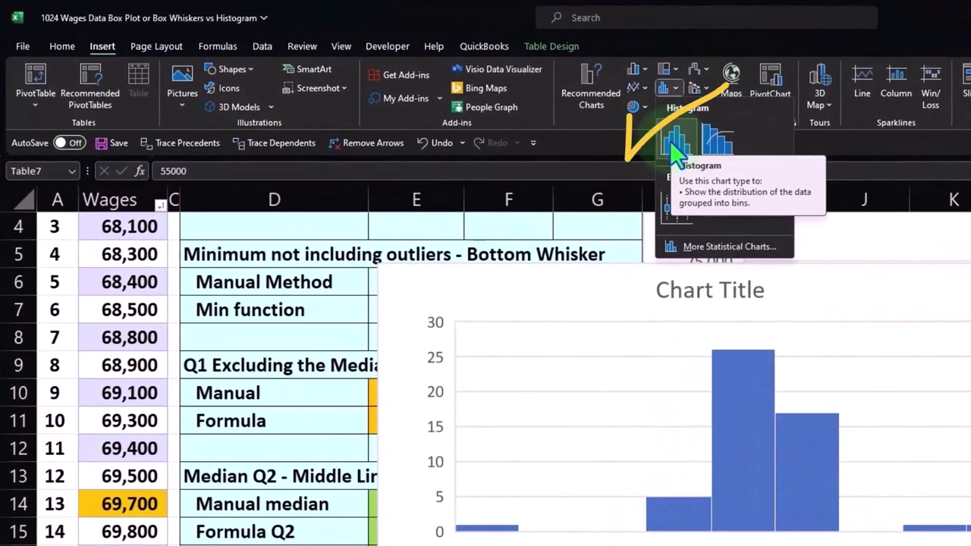
left_click(670, 140)
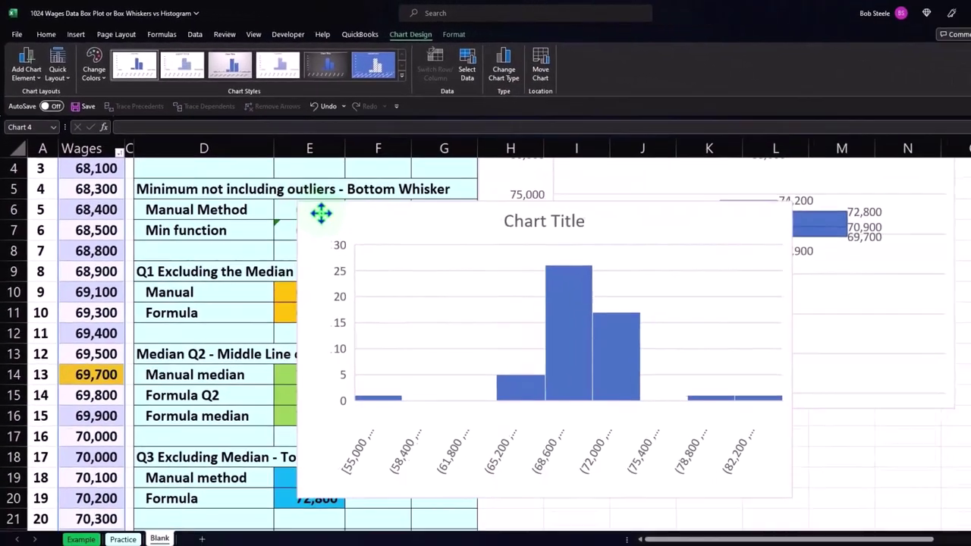
- Move the histogram to sit underneath the box plot
mouse_move(404, 279)
left_mouse_down()
mouse_move(511, 301)
mouse_move(470, 408)
left_mouse_up()
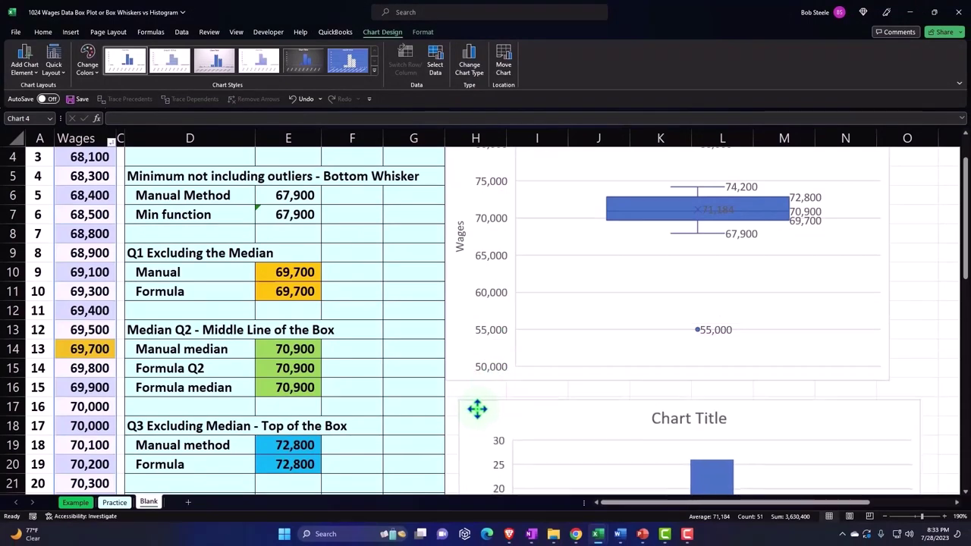
scroll(667, 338, "up", 1)
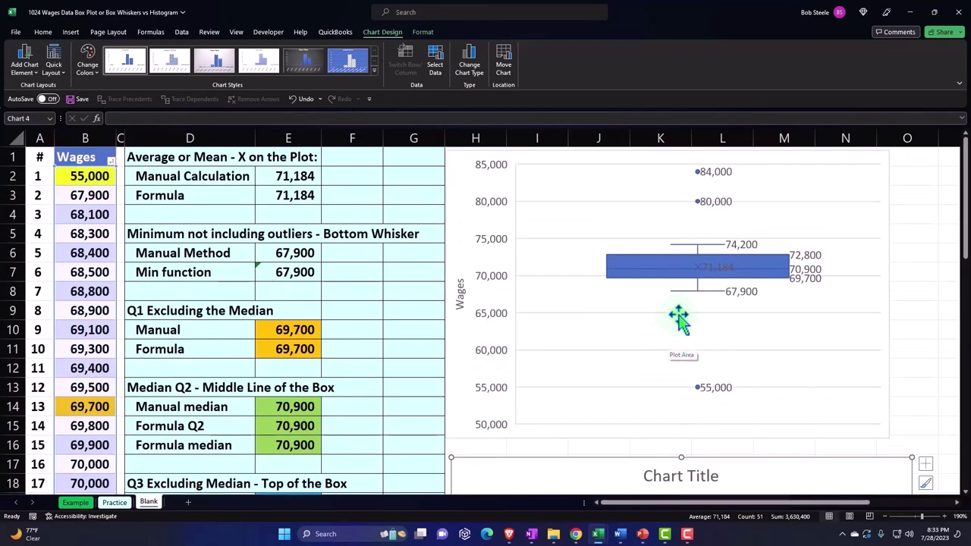
scroll(679, 319, "down", 2)
scroll(679, 319, "down", 2)
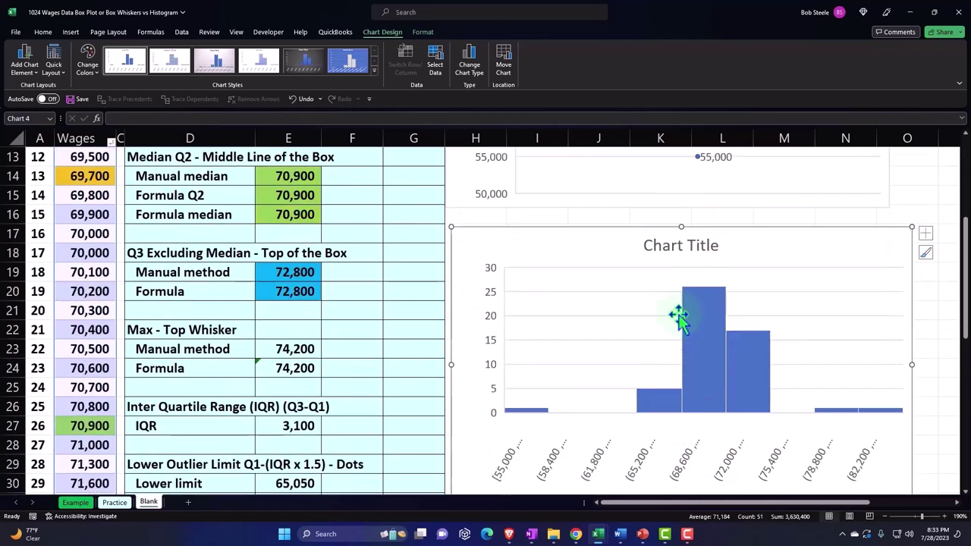
scroll(679, 317, "down", 1)
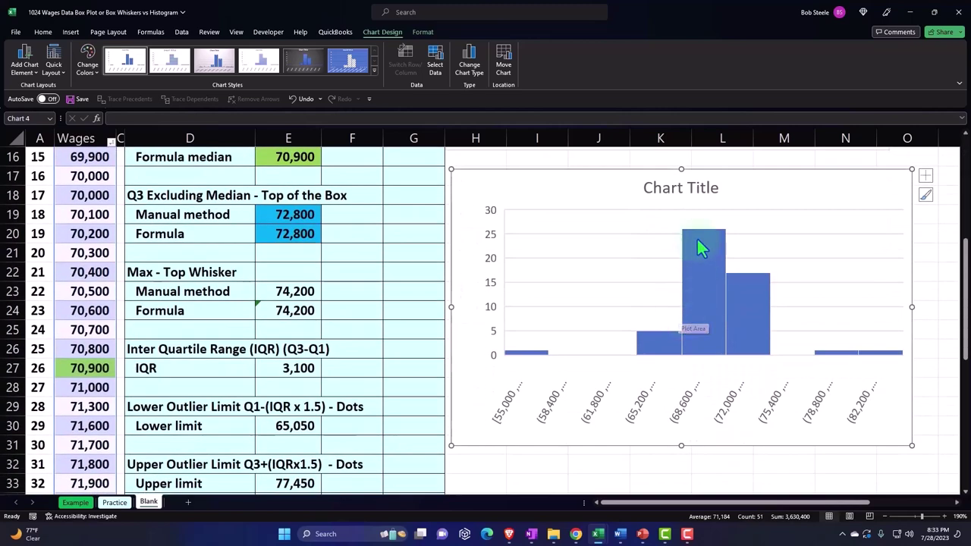
- Delete the histogram's placeholder Chart Title
left_click(653, 188)
key("Escape")
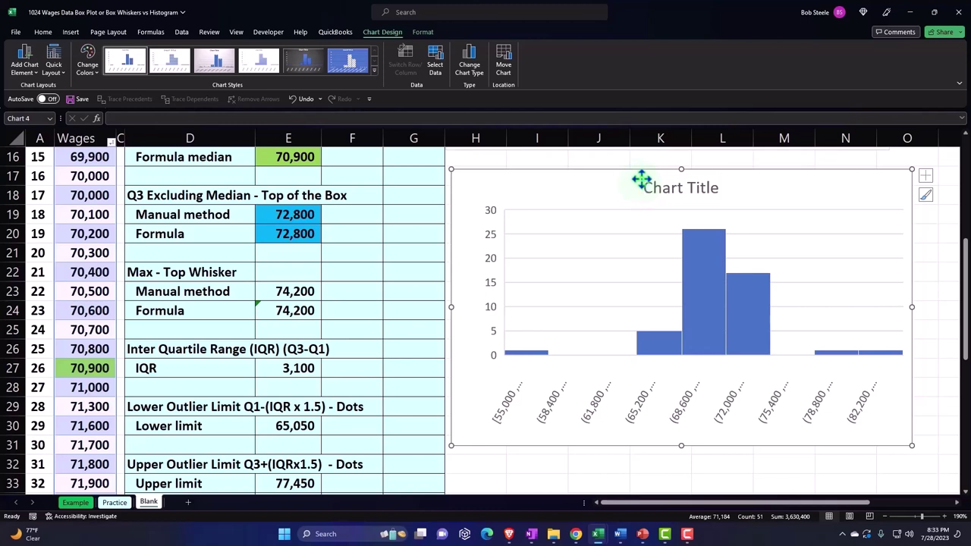
left_click(643, 185)
key("Delete")
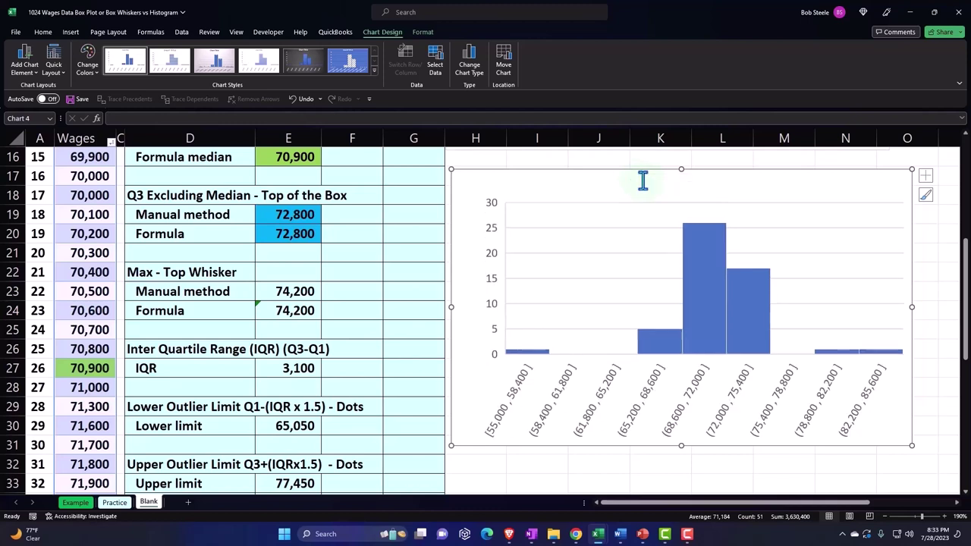
- Widen the histogram to the right and stretch it taller beneath the box plot
left_click(797, 464)
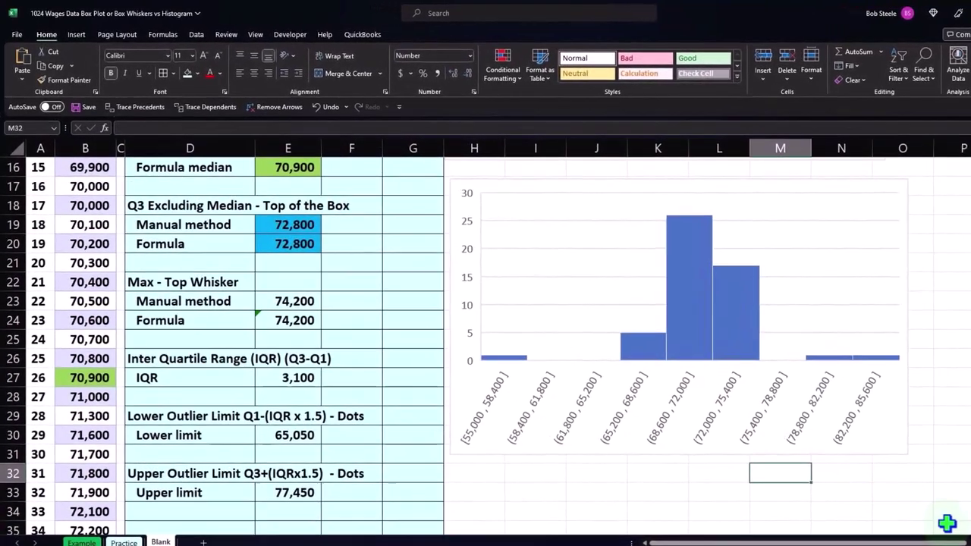
left_click(826, 402)
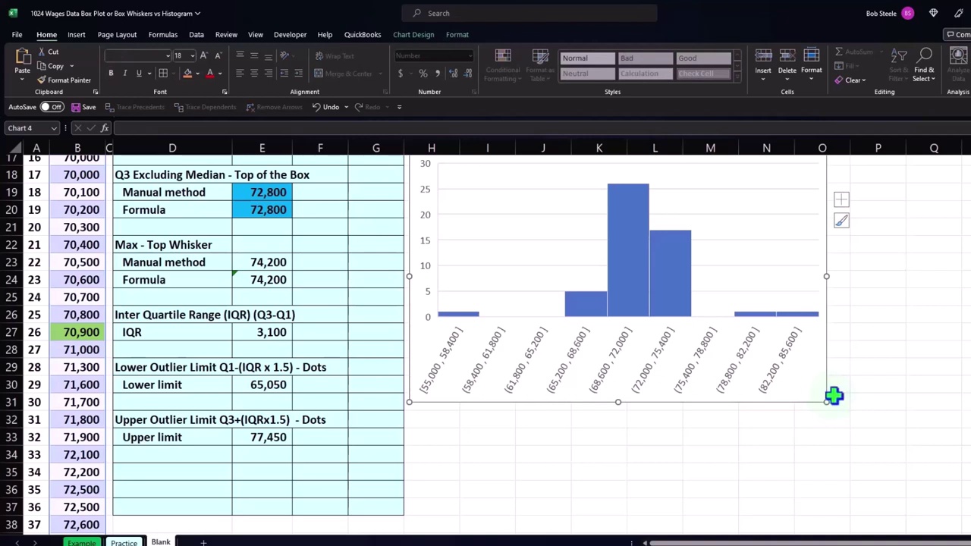
left_click(873, 311)
left_click(790, 249)
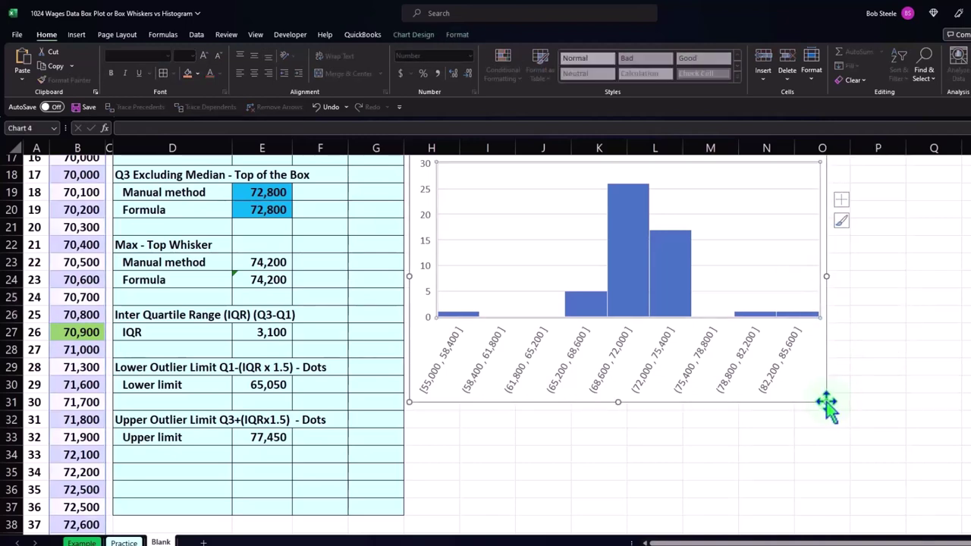
scroll(824, 401, "up", 2)
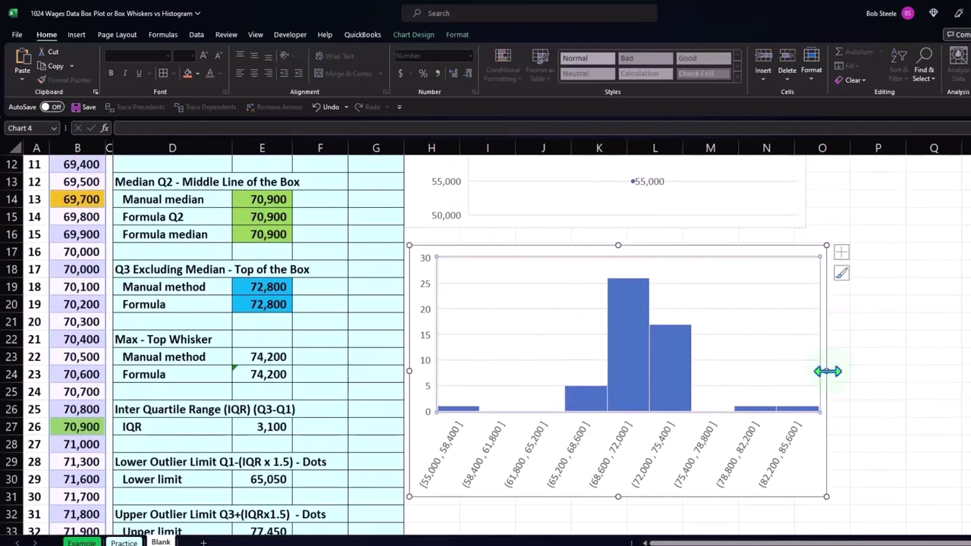
left_click_drag(826, 370, 965, 362)
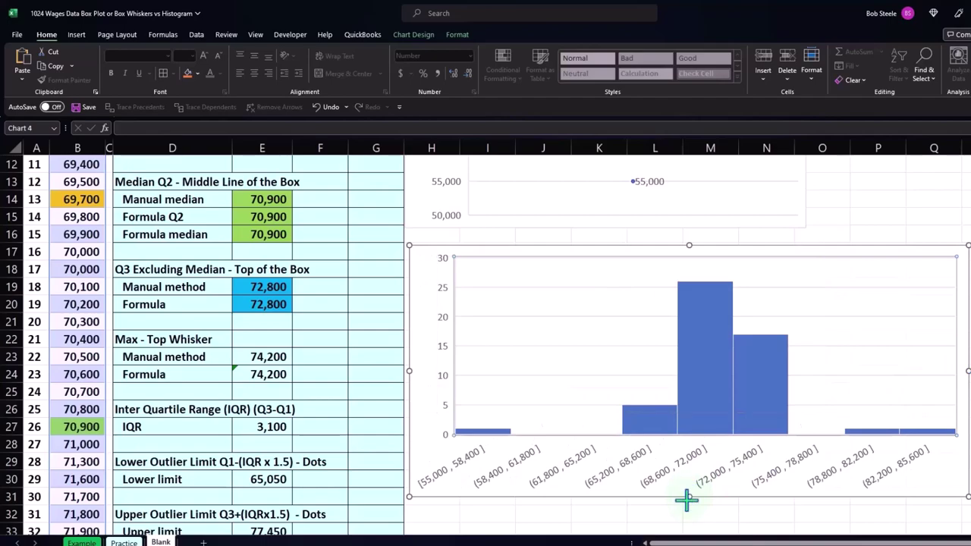
left_click_drag(688, 497, 689, 525)
scroll(689, 515, "down", 2)
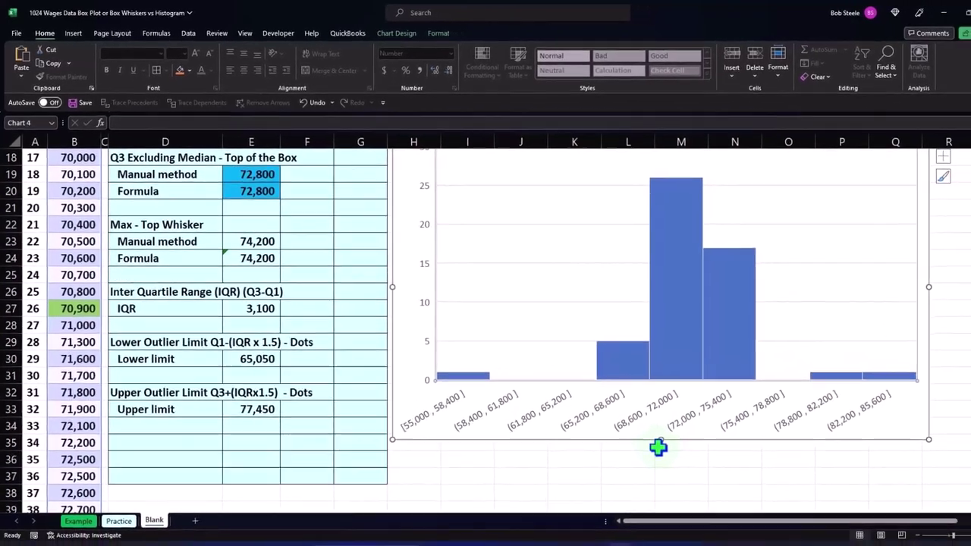
scroll(652, 446, "up", 2)
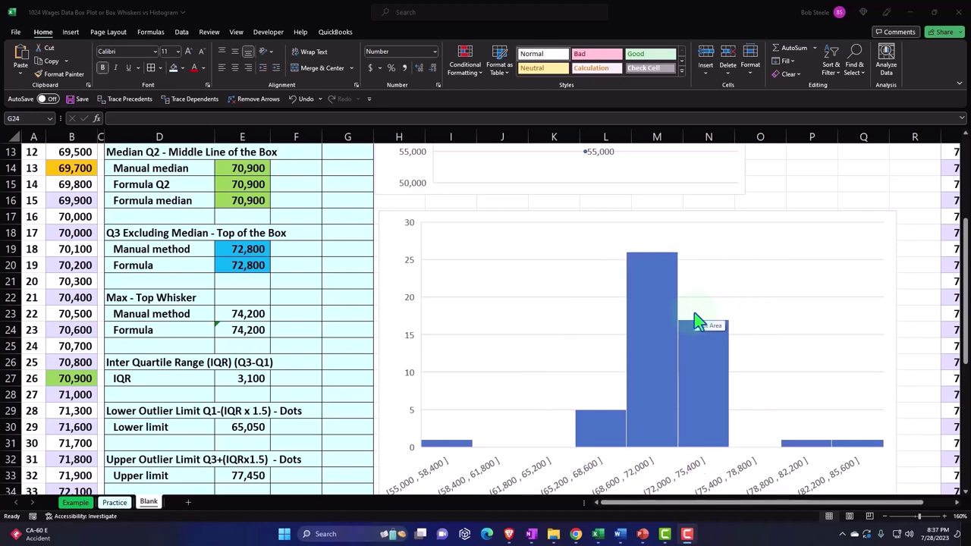
scroll(698, 320, "up", 2)
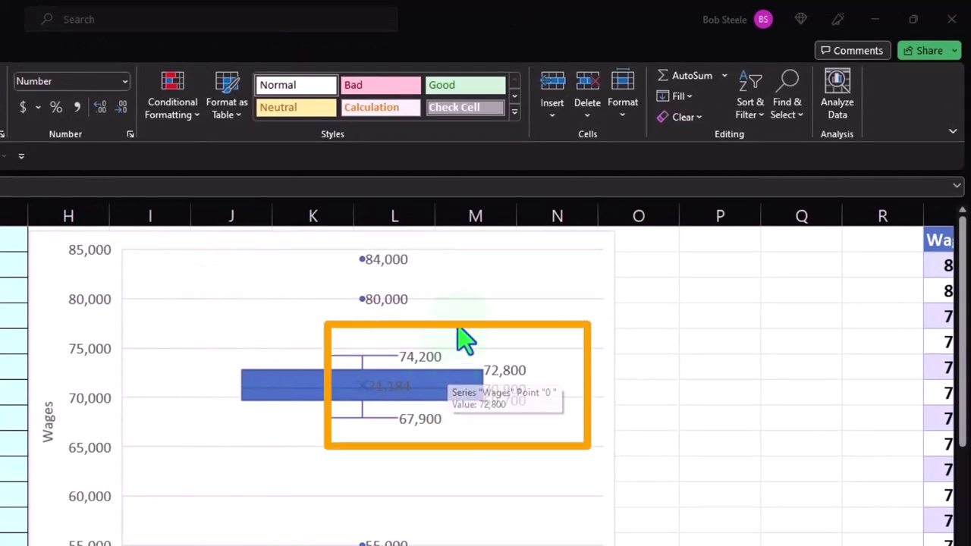
scroll(462, 303, "down", 2)
scroll(461, 304, "down", 3)
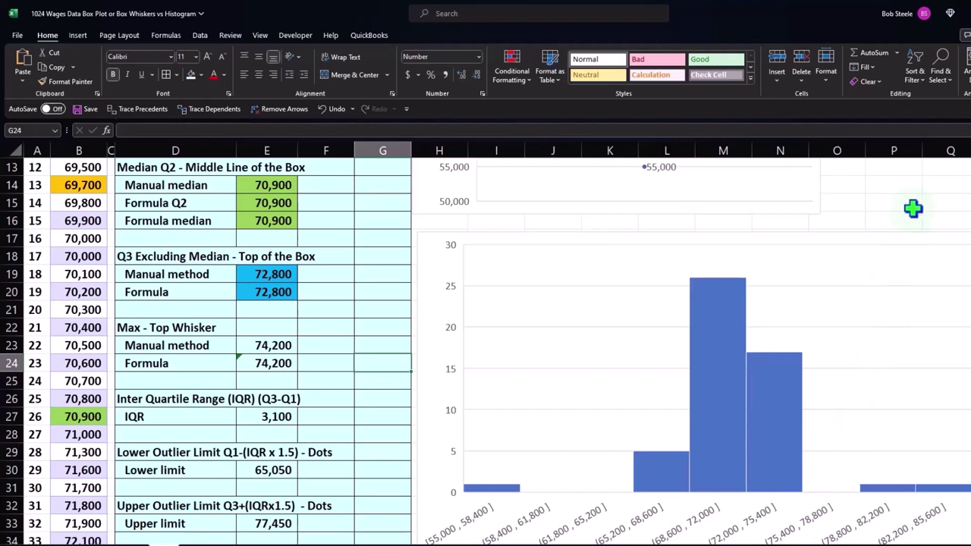
- With the histogram selected, look over Add Chart Element and Quick Layout, then apply the first Colorful colour set
left_click(912, 208)
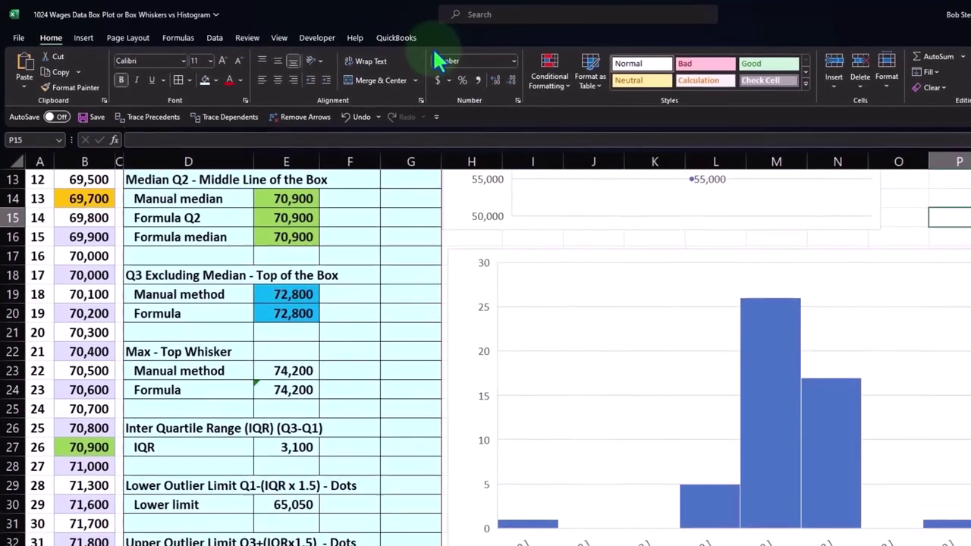
left_click(459, 275)
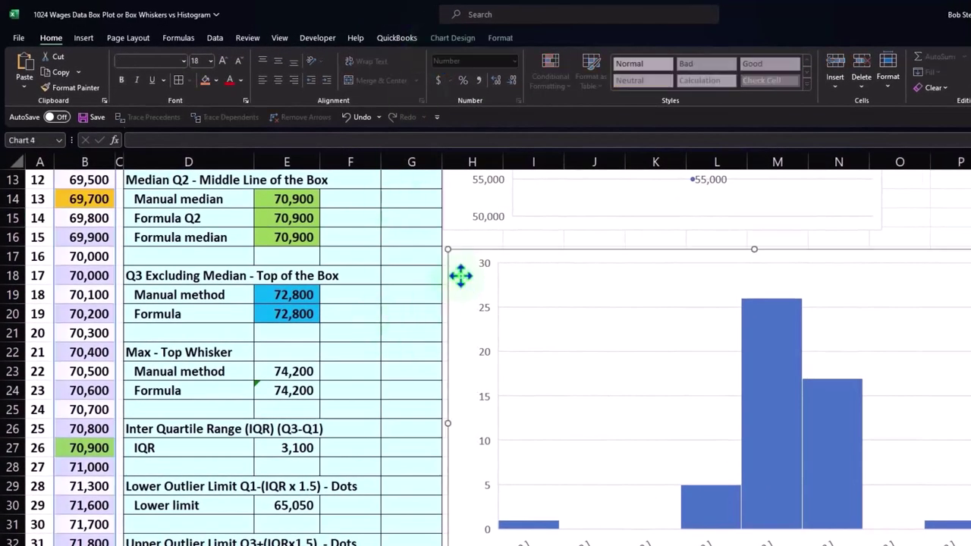
left_click(448, 43)
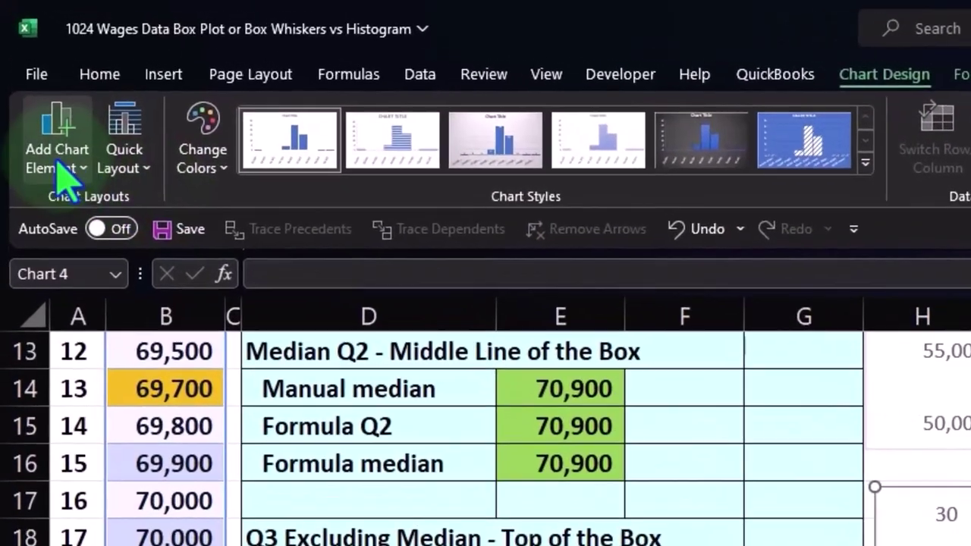
left_click(64, 170)
mouse_move(102, 244)
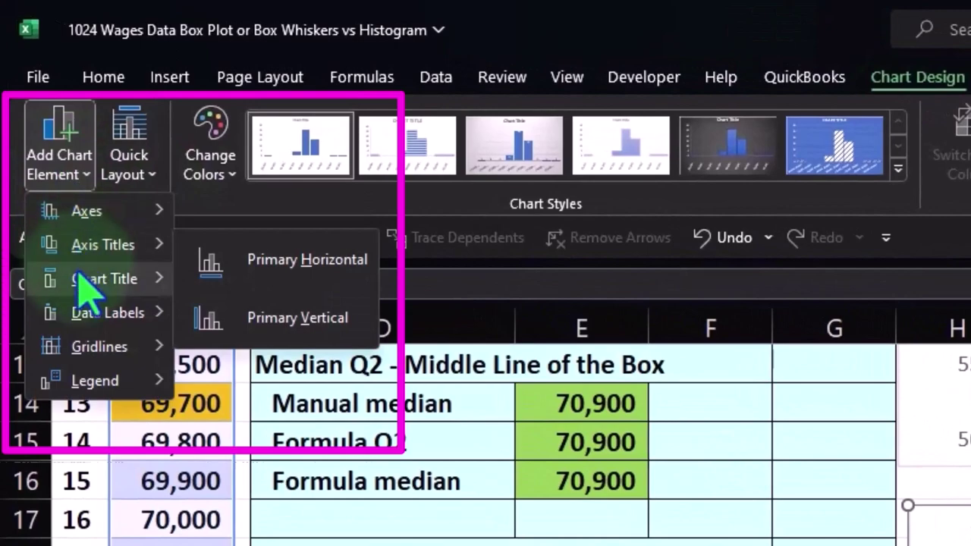
left_click(113, 176)
left_click(116, 182)
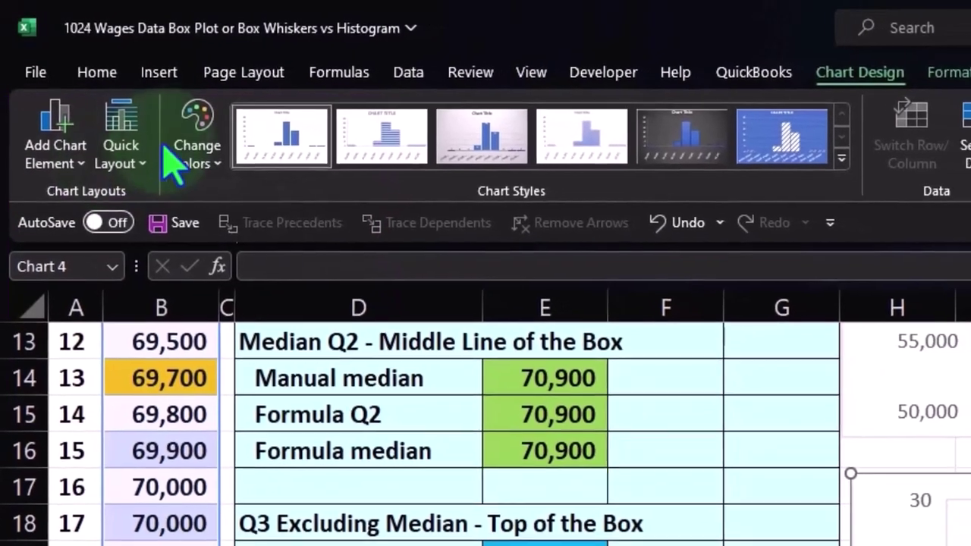
left_click(190, 144)
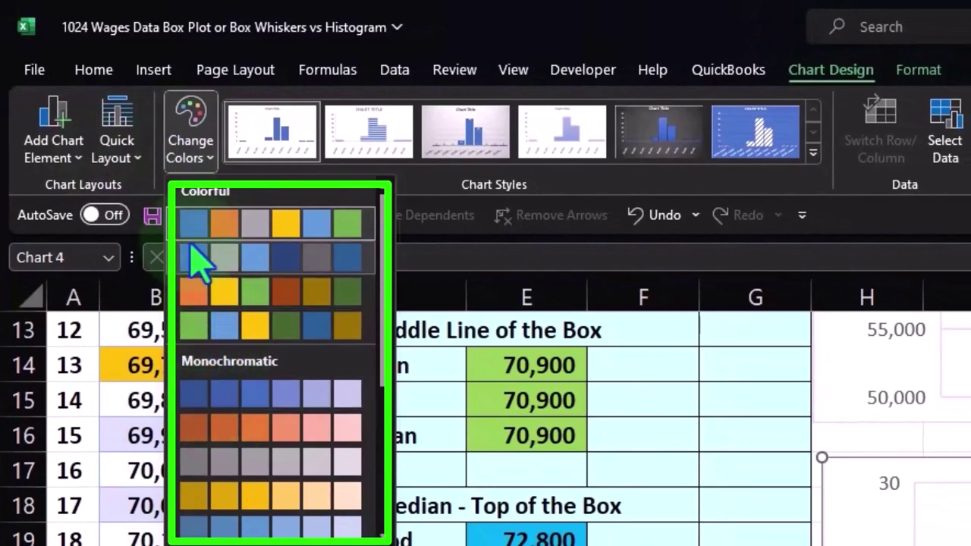
left_click(191, 218)
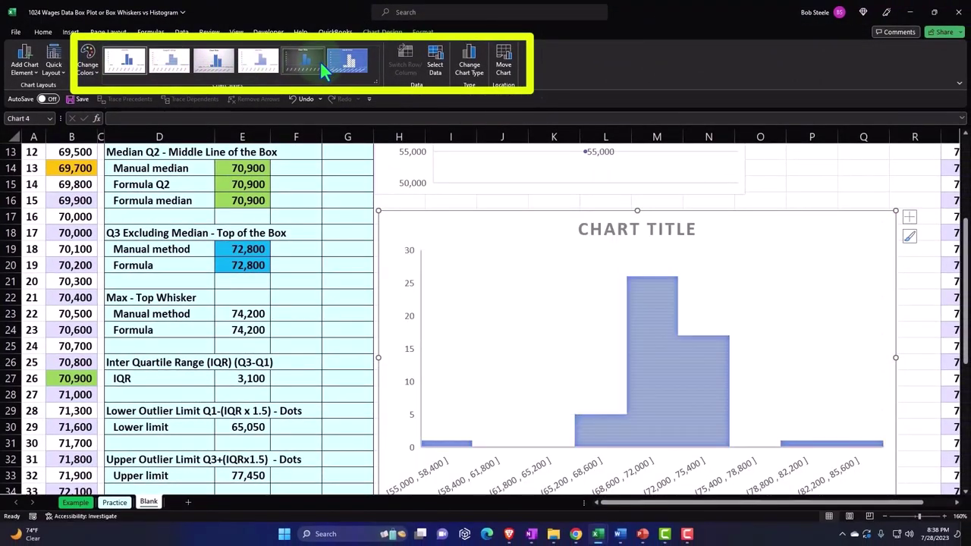
- Check that the chart series values read Blank!$B$2:$B$52, then bring up the Format shape options
left_click(438, 65)
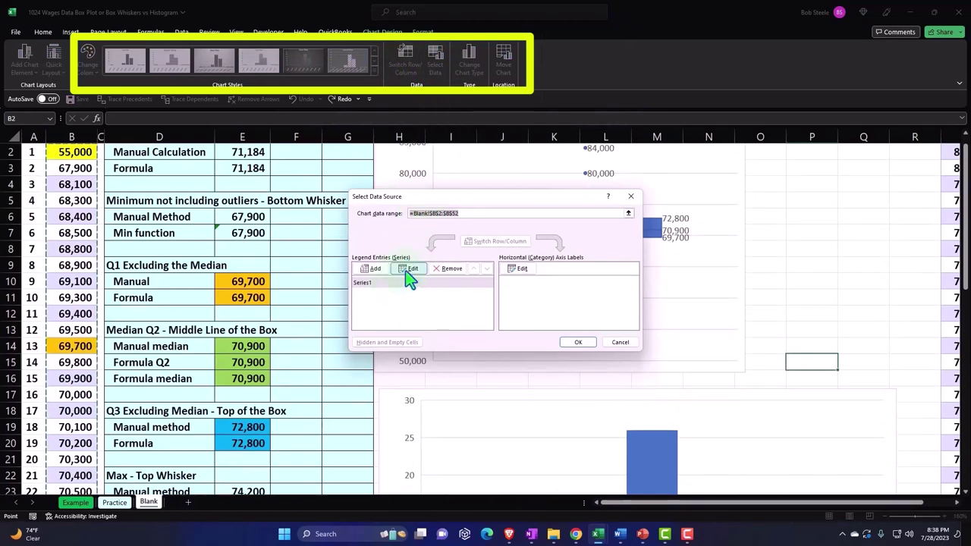
left_click(407, 273)
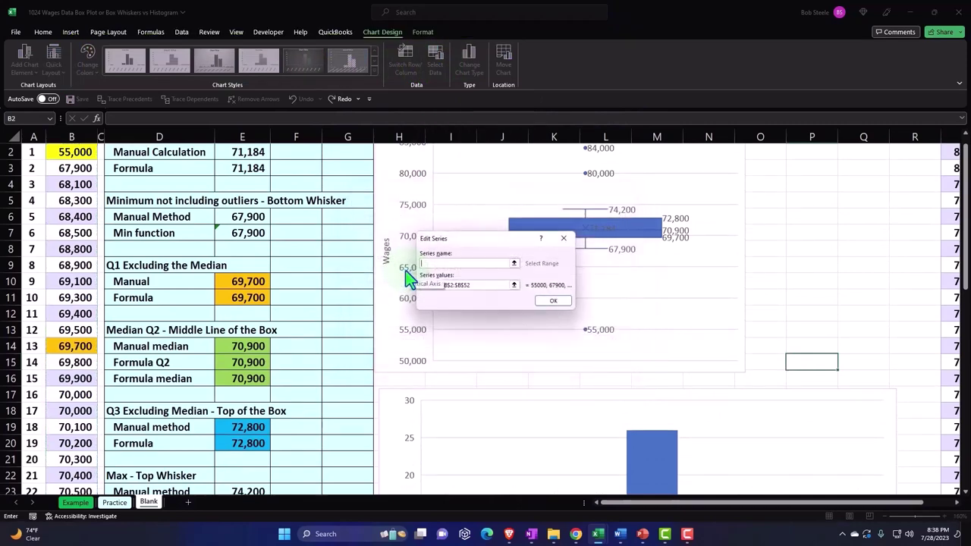
left_click(446, 285)
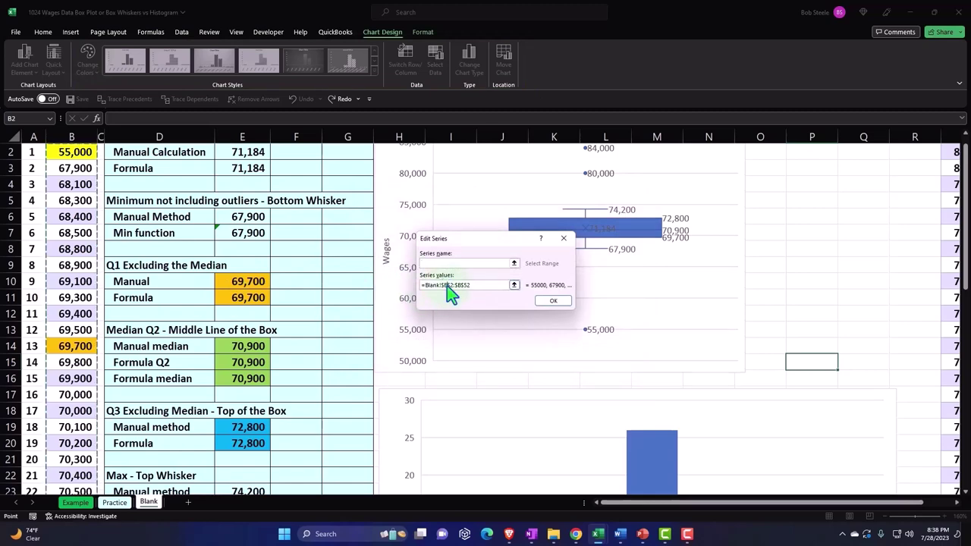
left_click(563, 240)
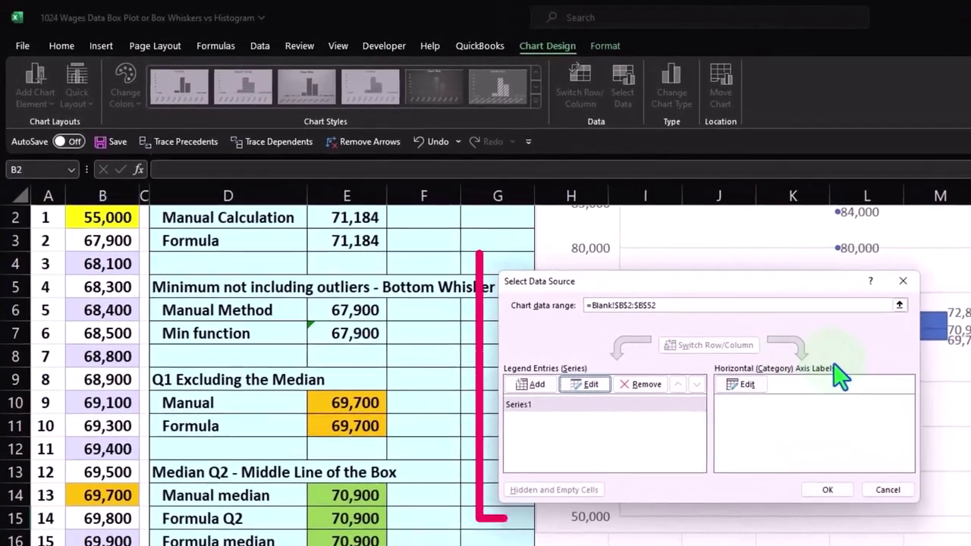
left_click(902, 282)
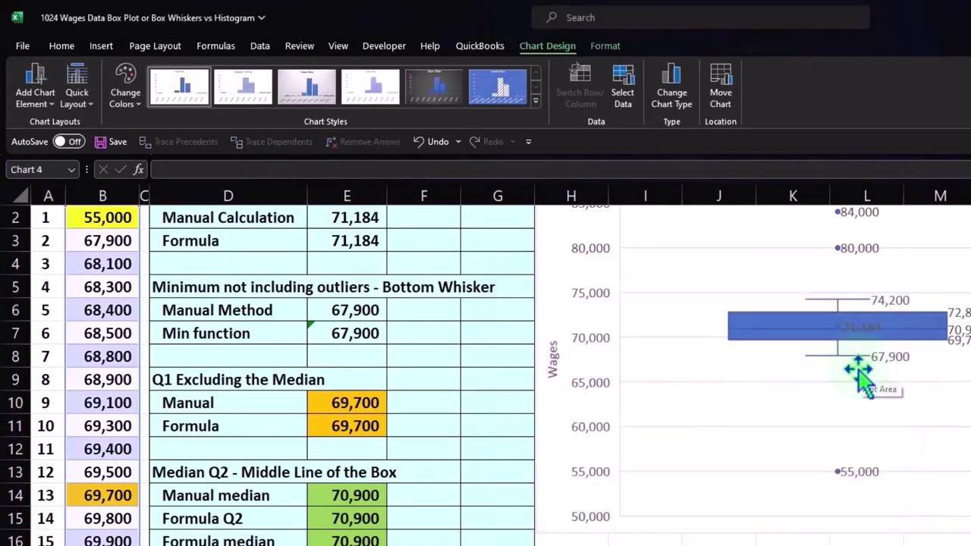
left_click(596, 46)
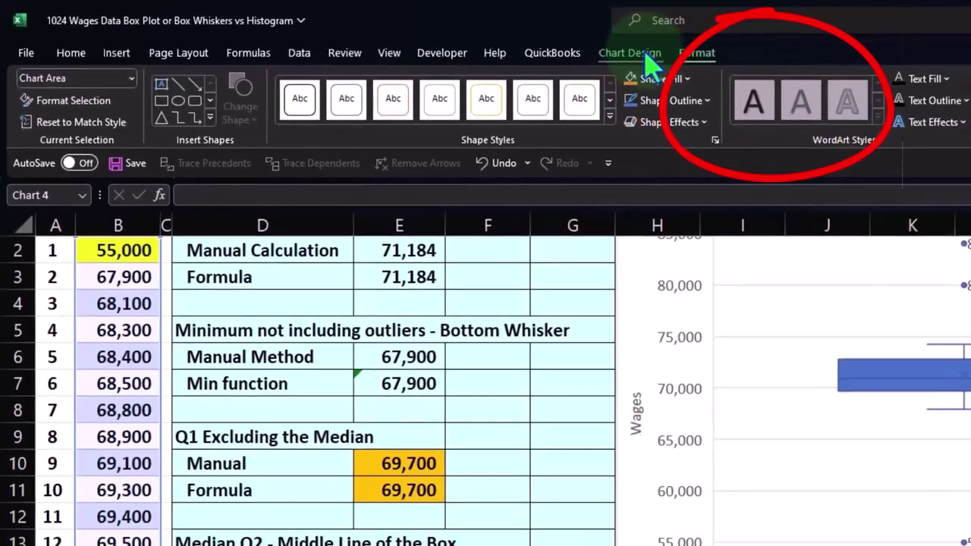
- Review the vertical axis bounds (0 to 30), then select the horizontal bin axis for formatting
left_click(751, 67)
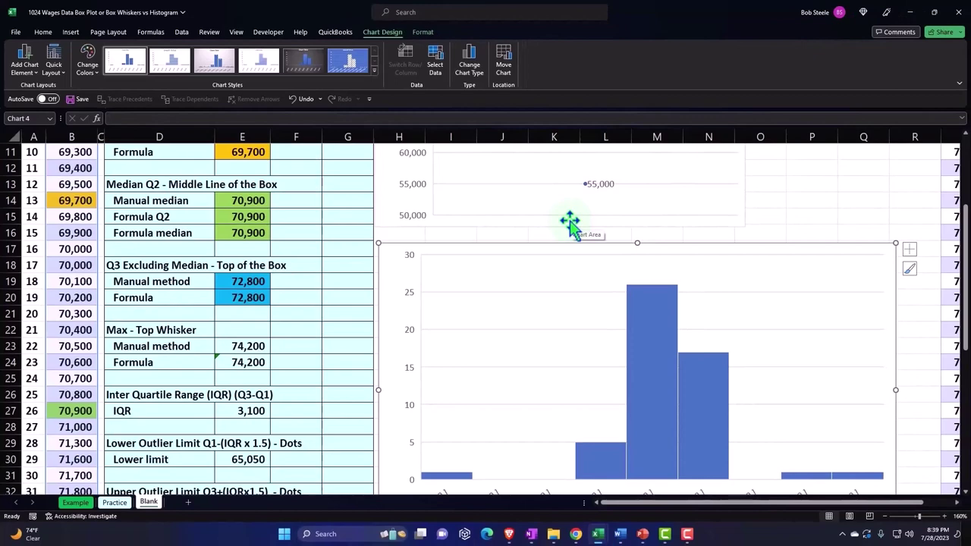
left_click(408, 299)
scroll(408, 292, "down", 1)
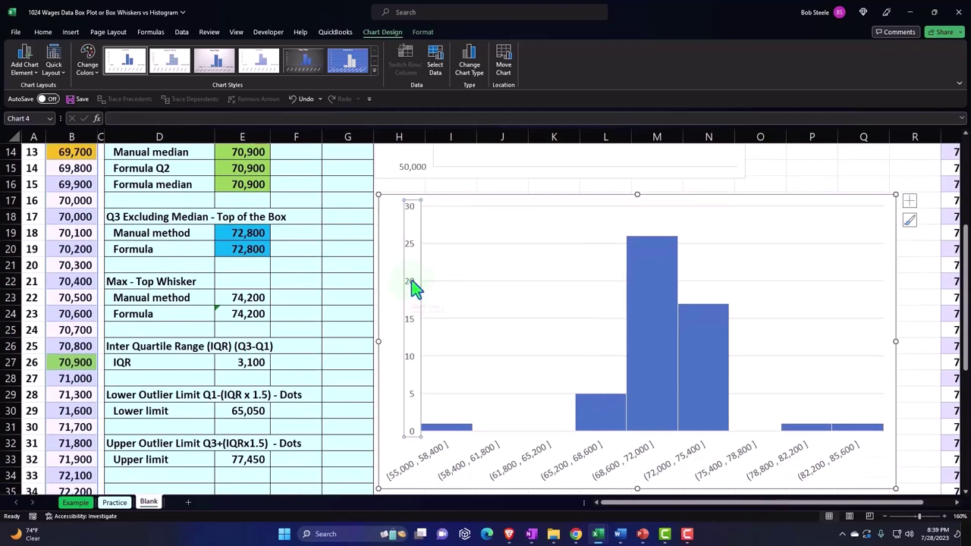
double_click(410, 262)
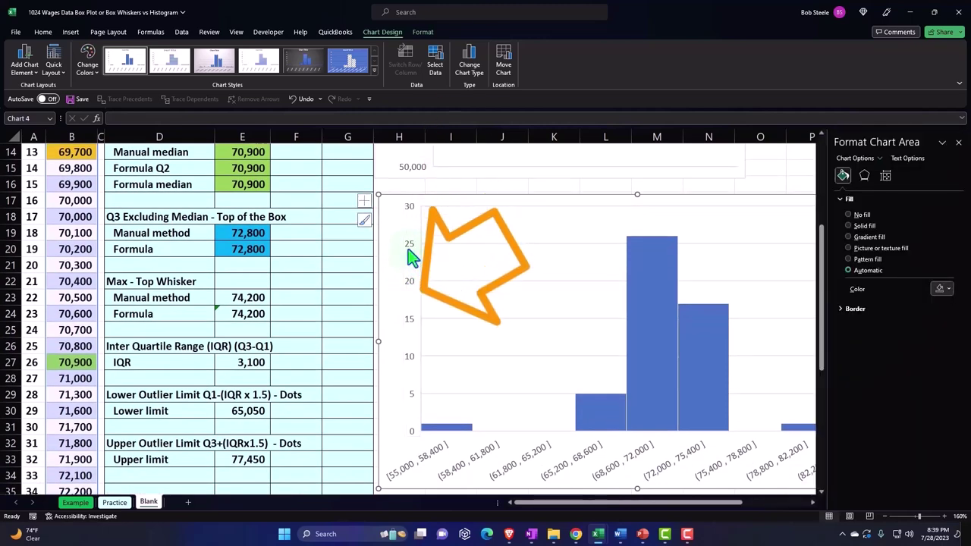
left_click(409, 261)
left_click(885, 175)
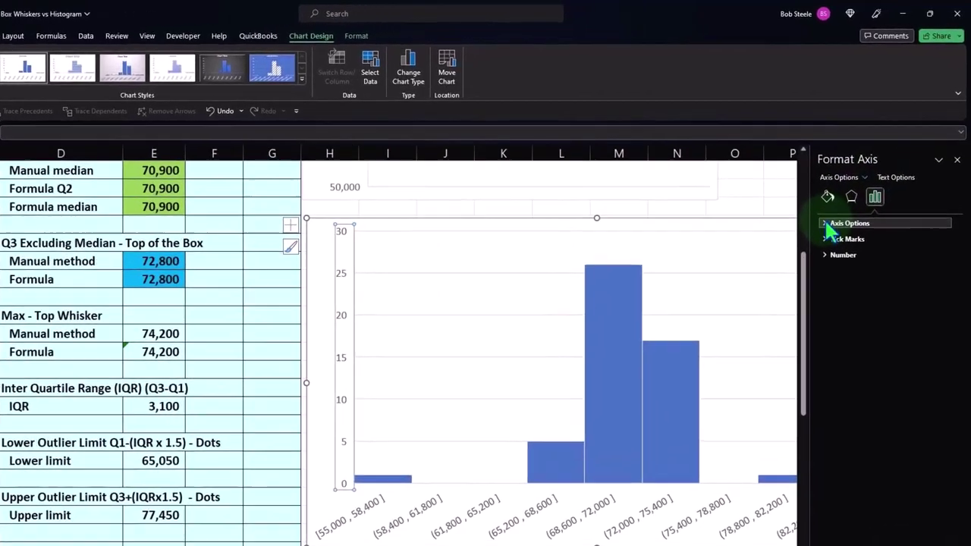
left_click(842, 200)
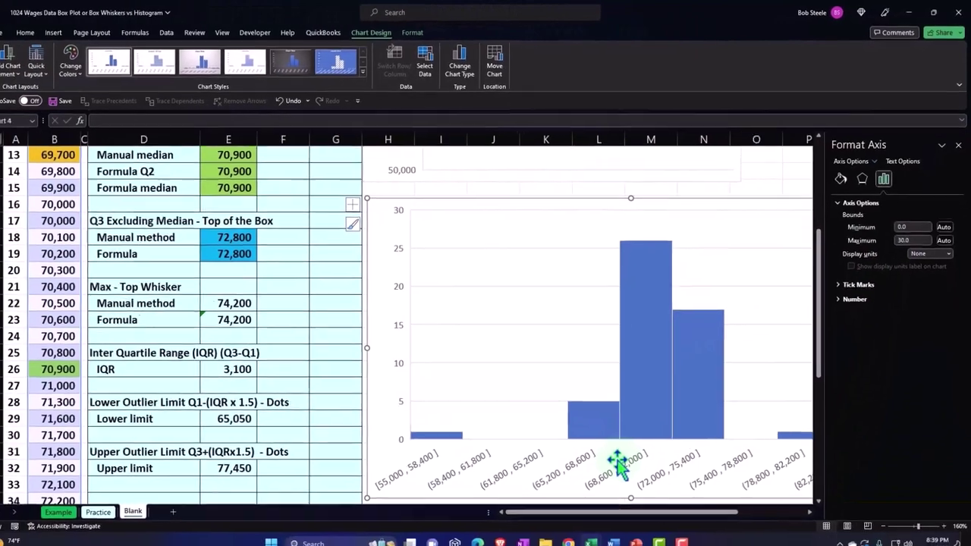
left_click(618, 464)
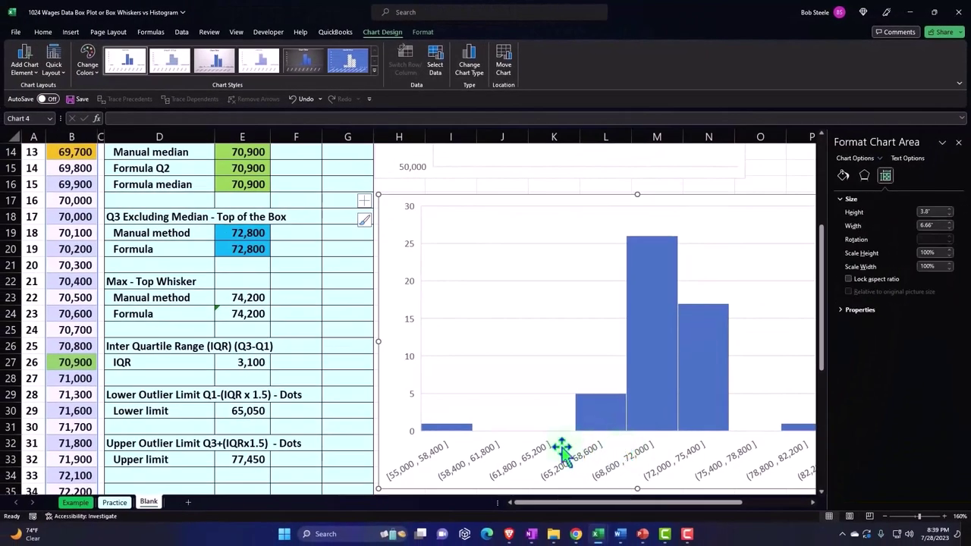
left_click(430, 460)
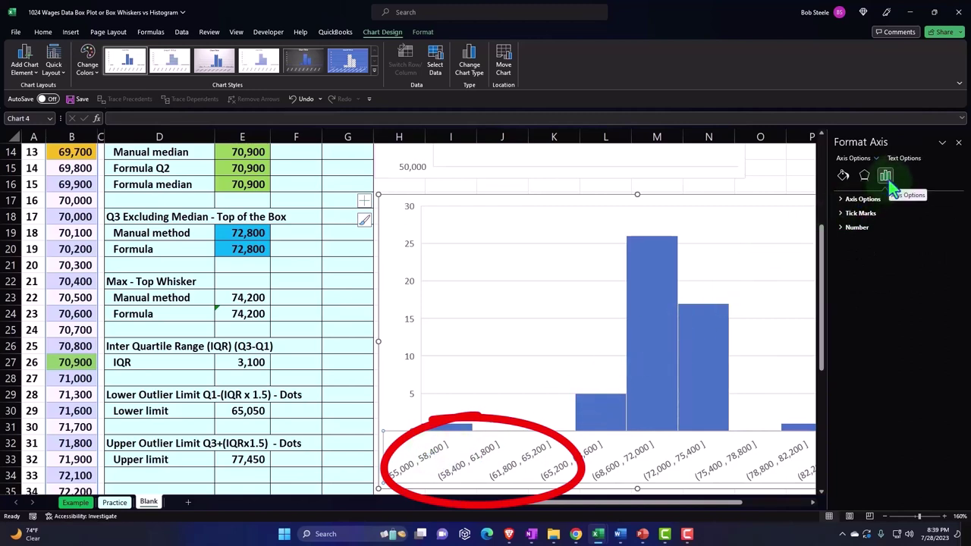
- Show the horizontal axis's Bins settings: Automatic binning, 3,400 bin width, 9 bins
left_click(840, 199)
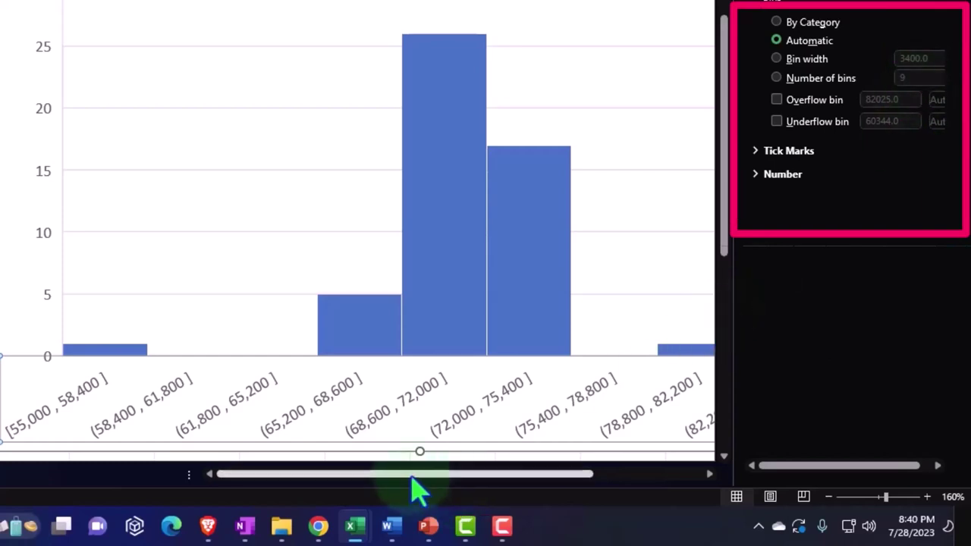
left_click_drag(413, 476, 481, 478)
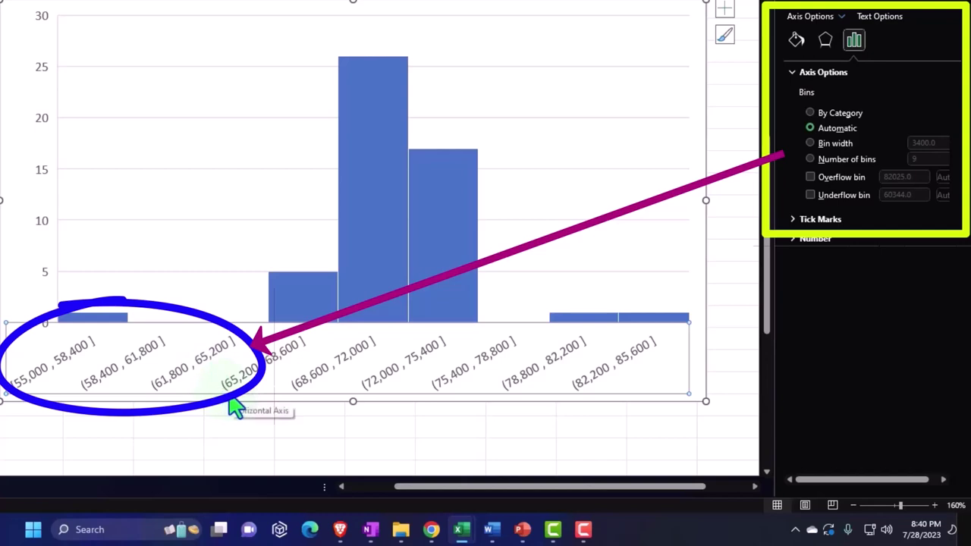
left_click_drag(494, 485, 405, 492)
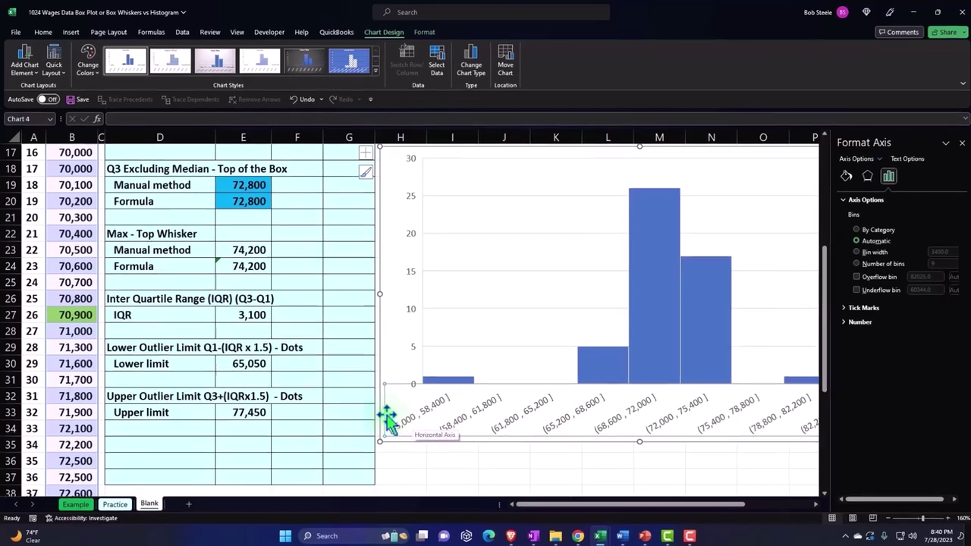
left_click(254, 314)
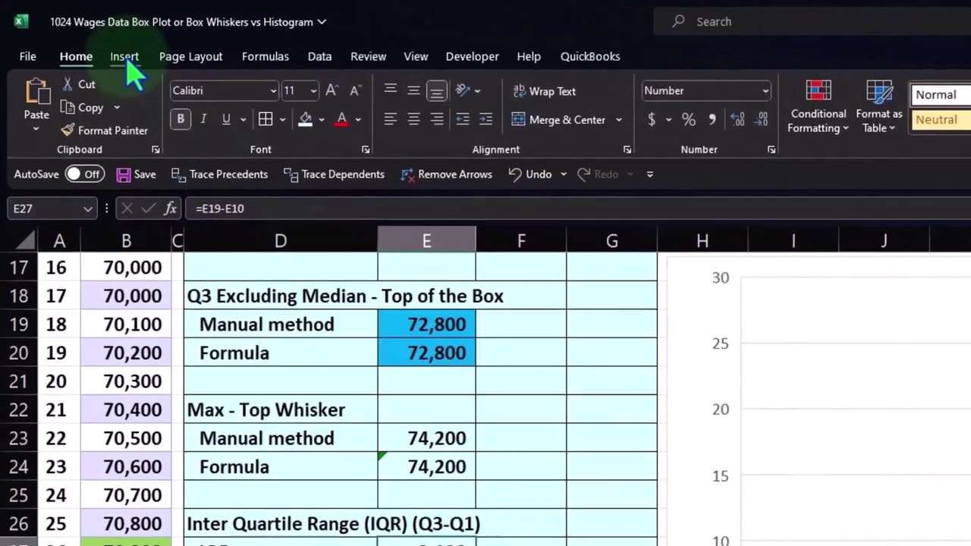
left_click(131, 61)
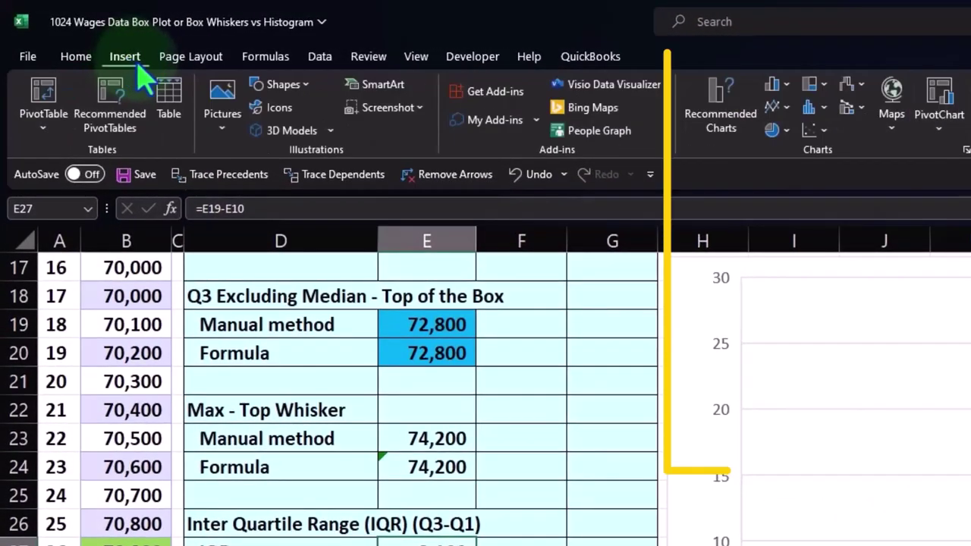
left_click(775, 85)
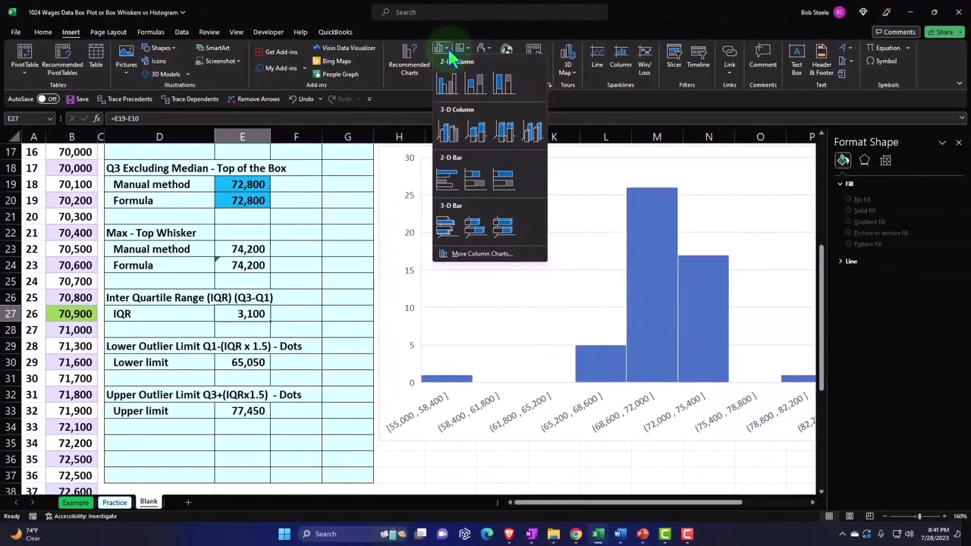
left_click(448, 49)
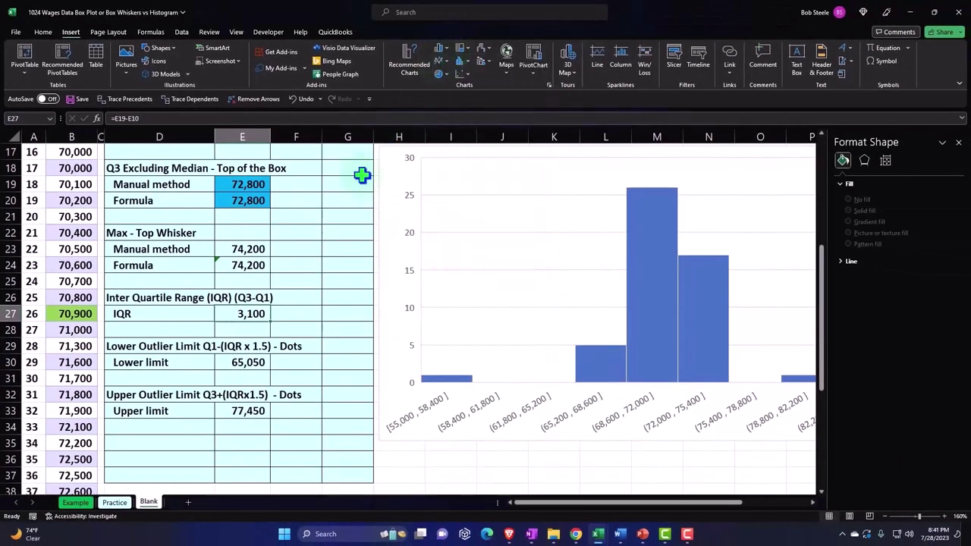
left_click(296, 275)
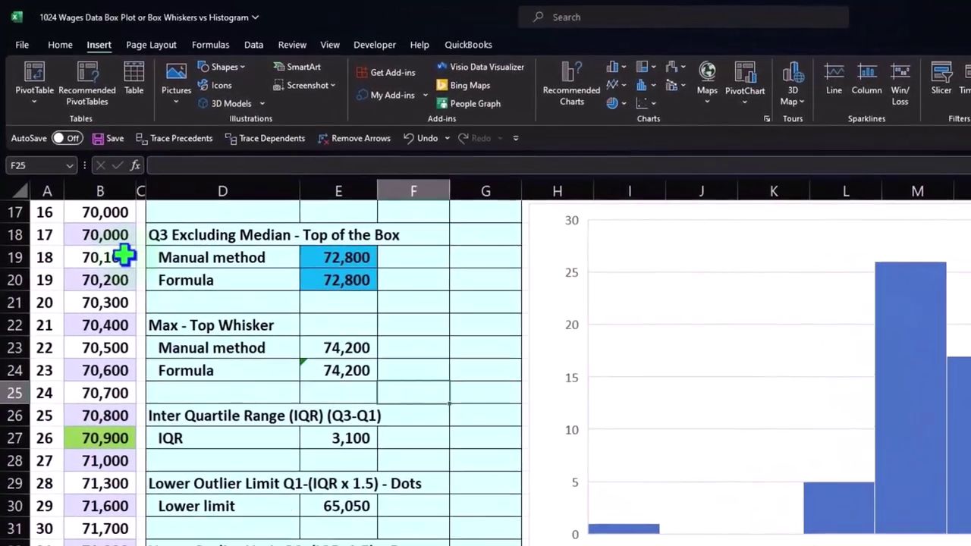
left_click_drag(95, 244, 95, 436)
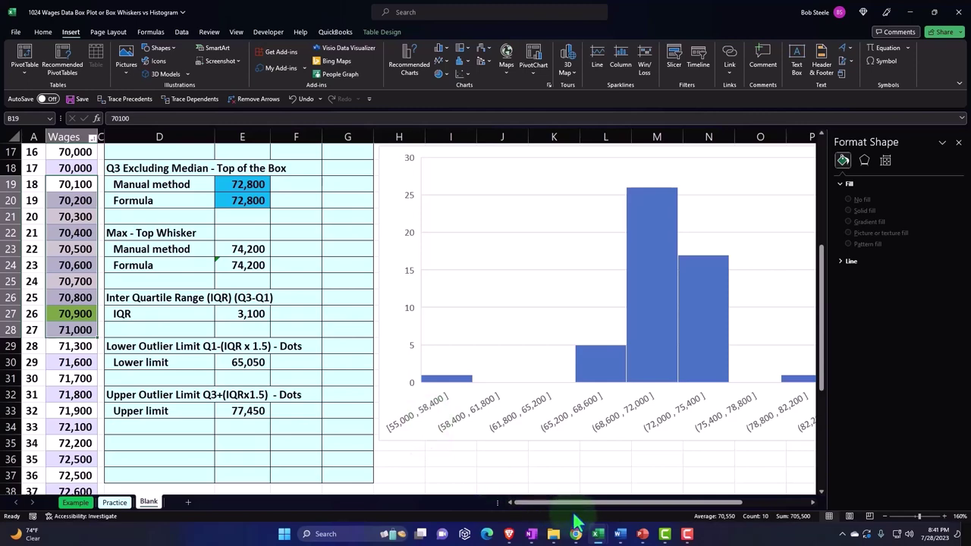
left_click_drag(574, 502, 652, 504)
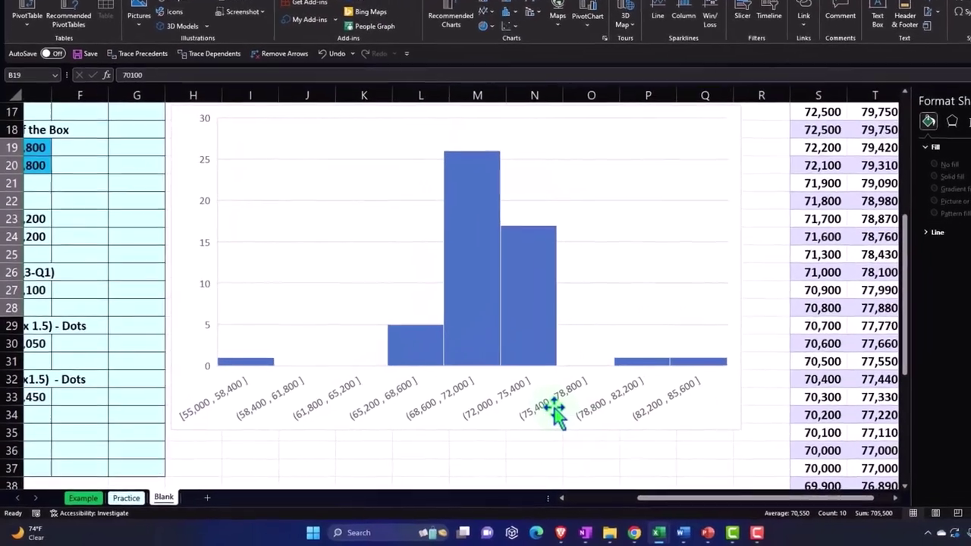
left_click(553, 402)
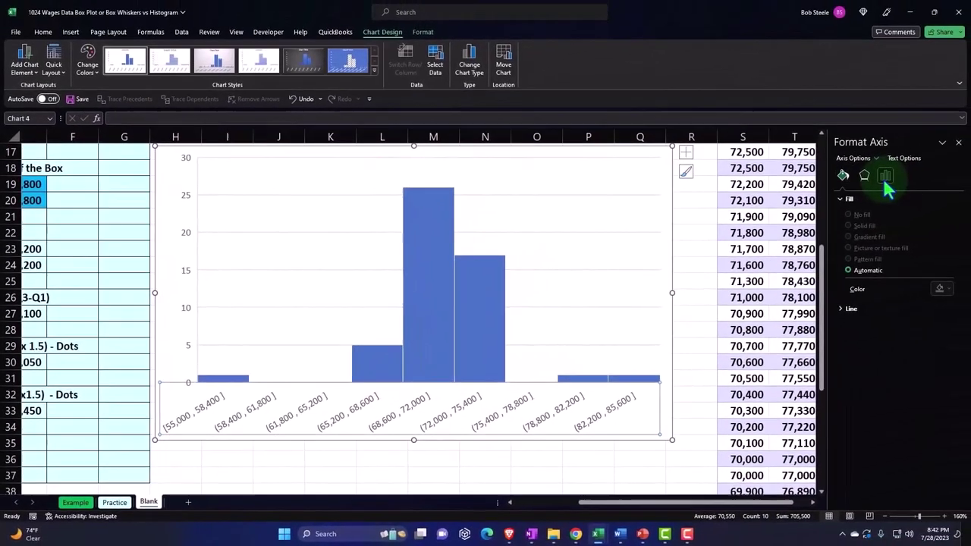
- Switch the histogram from automatic bins to a fixed bin width of 2000
left_click(884, 179)
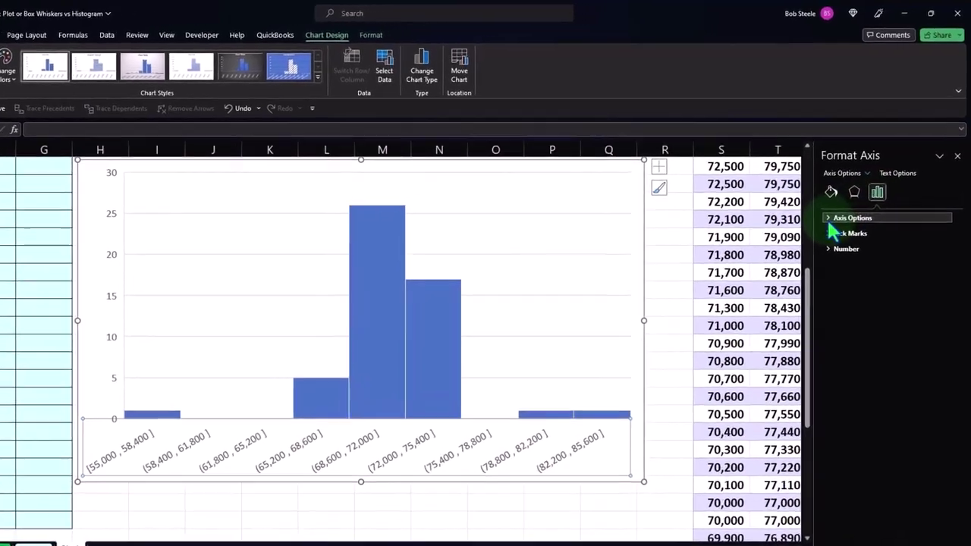
left_click(830, 220)
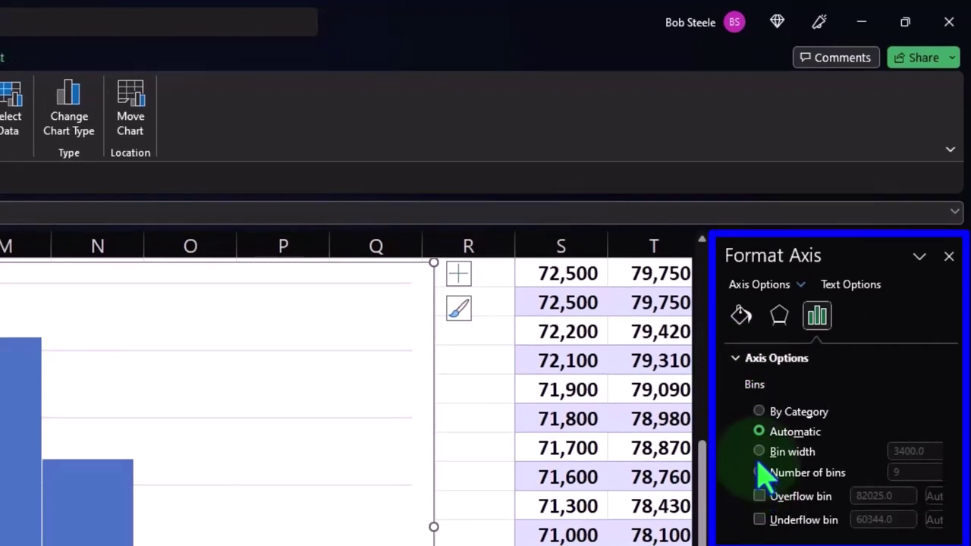
left_click(758, 451)
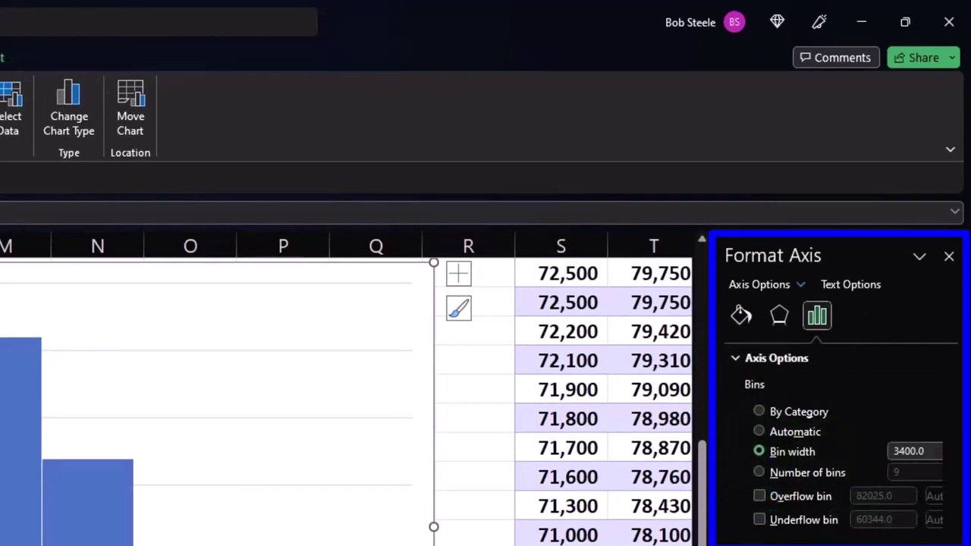
left_click(922, 451)
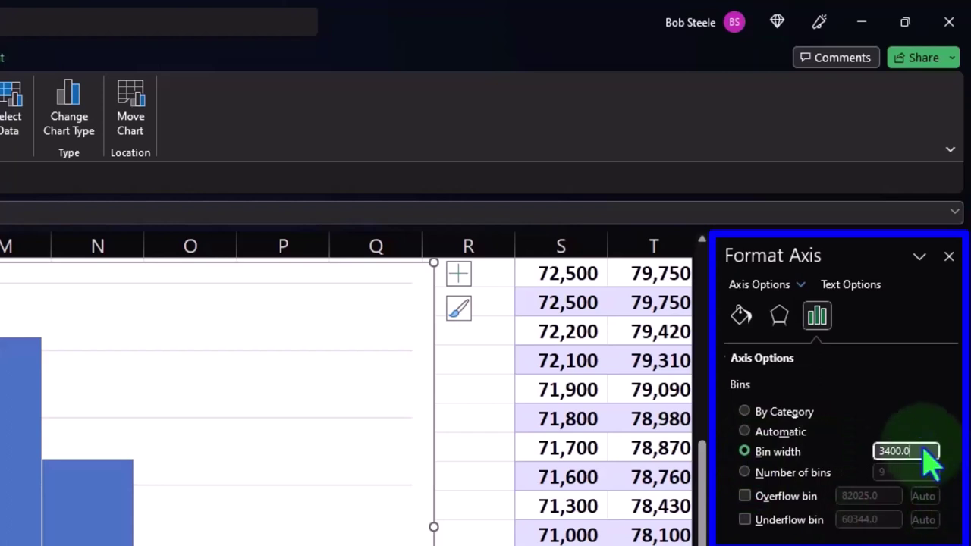
key("BackSpace")
key("BackSpace")
key("BackSpace")
key("BackSpace")
key("BackSpace")
key("BackSpace")
type("2000")
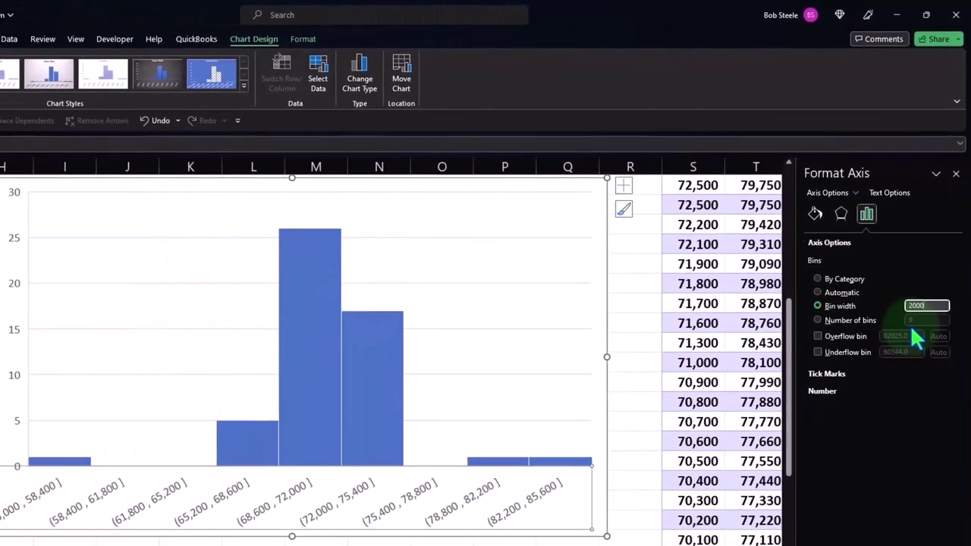
key("Tab")
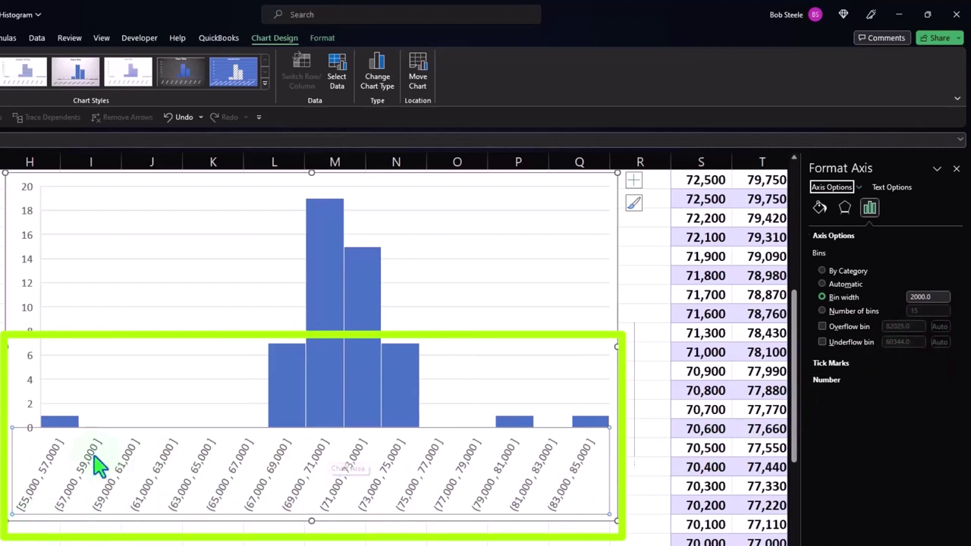
mouse_move(44, 420)
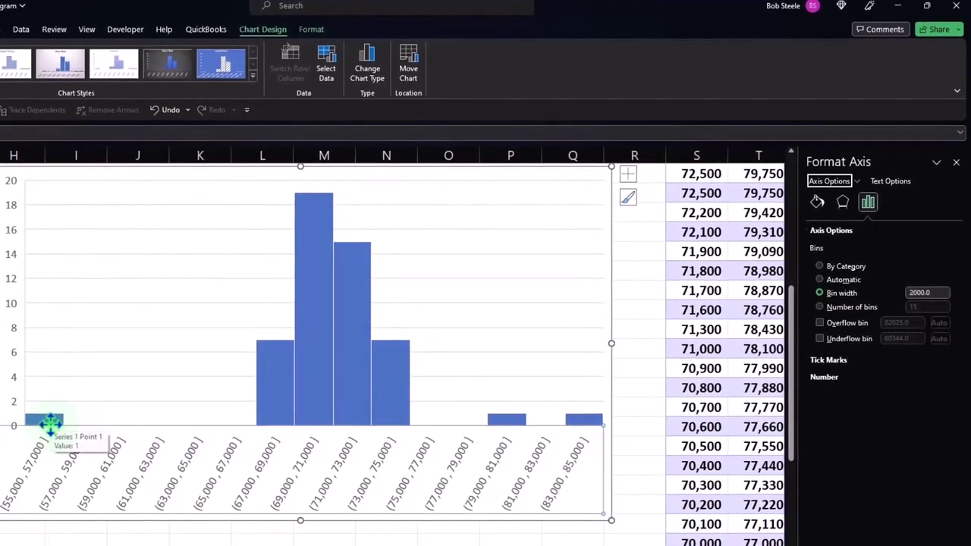
- Turn on an overflow bin with a 79,000 cutoff
left_click(819, 322)
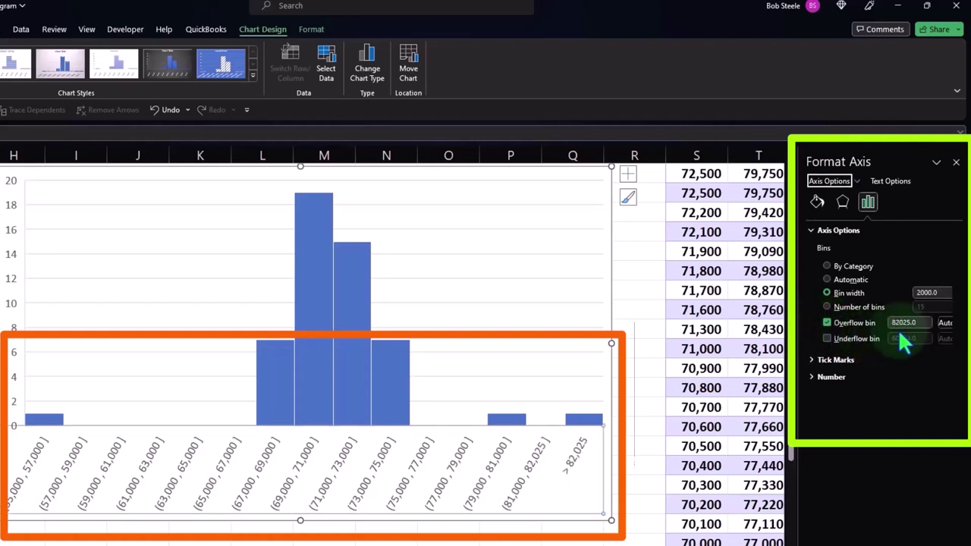
left_click(921, 322)
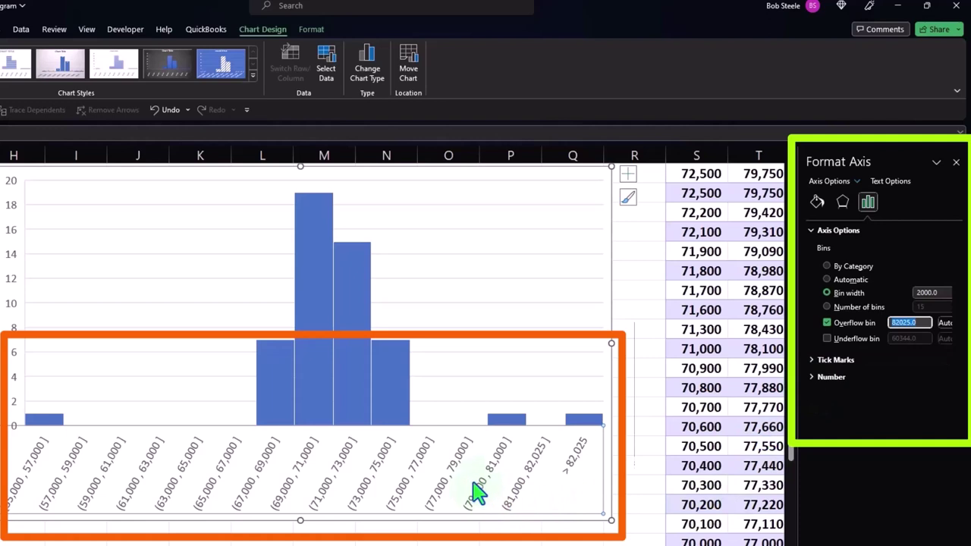
type("79000")
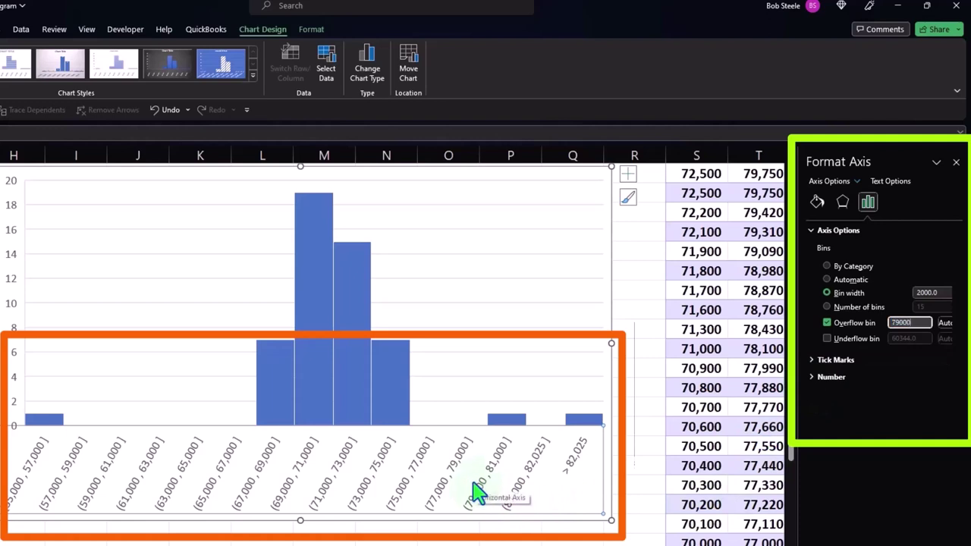
key("Return")
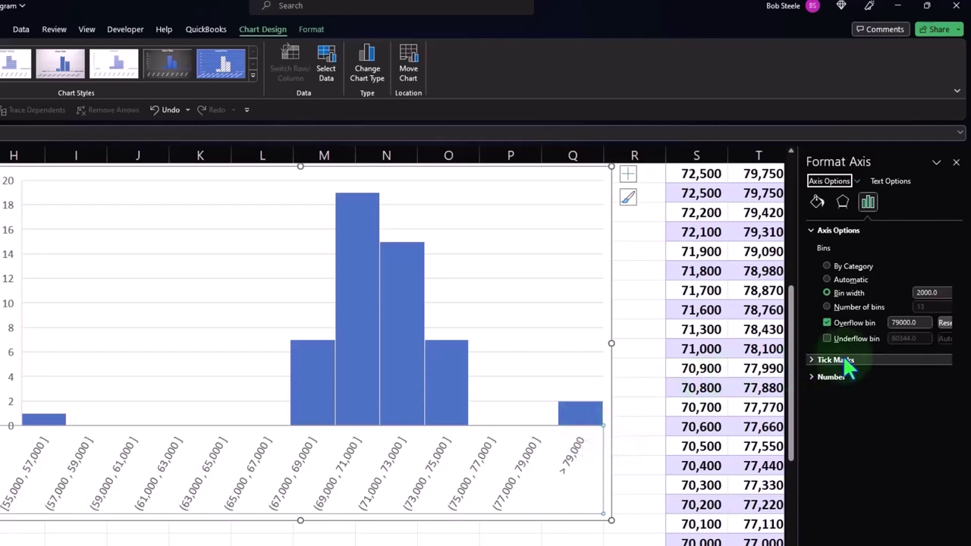
- Turn on an underflow bin with a 64,000 cutoff
left_click(827, 338)
key("Return")
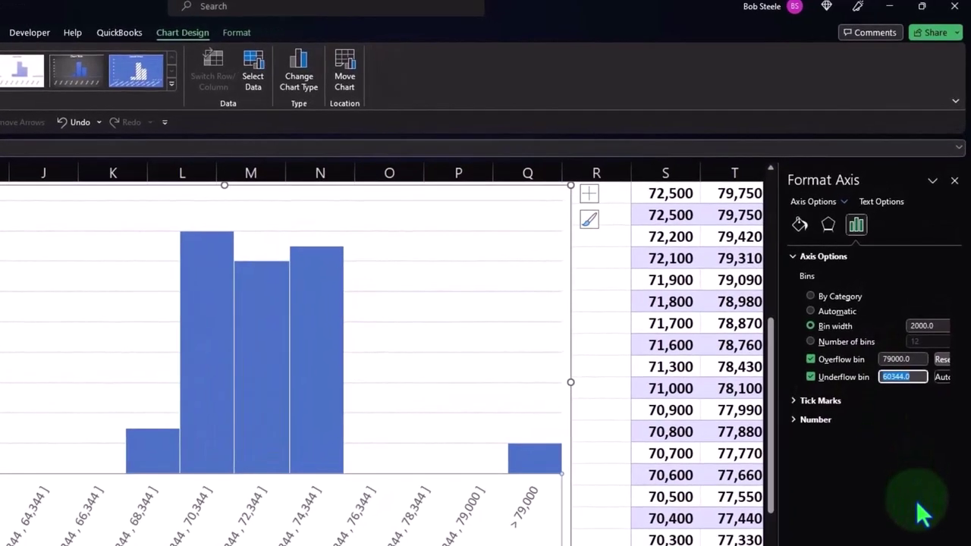
type("64000")
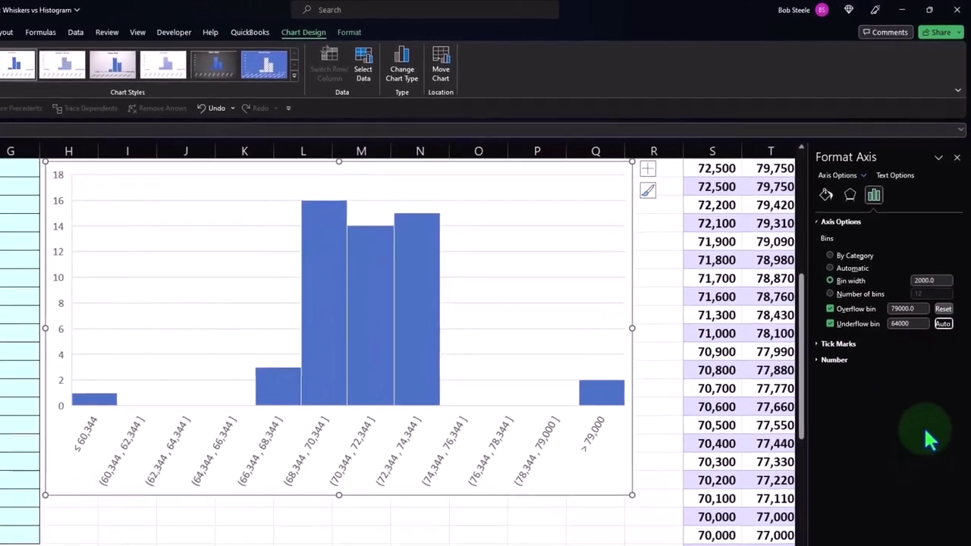
key("Return")
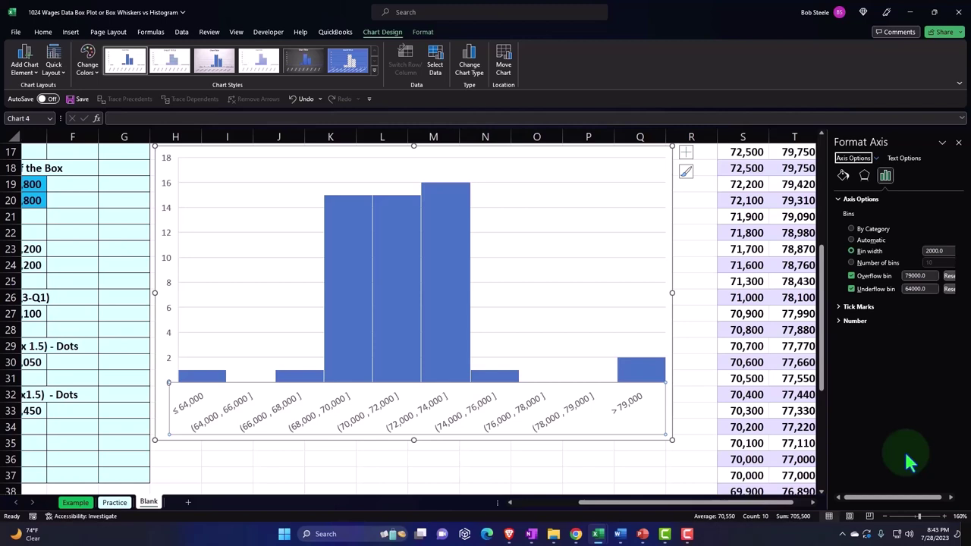
left_click_drag(901, 499, 908, 499)
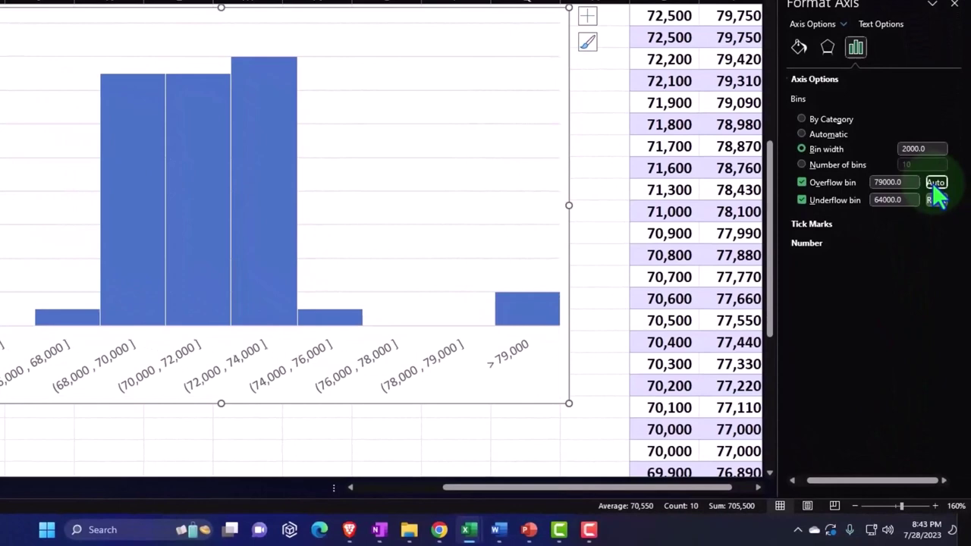
- Reset the overflow and underflow values, then reselect the horizontal axis's Bins settings
left_click(937, 196)
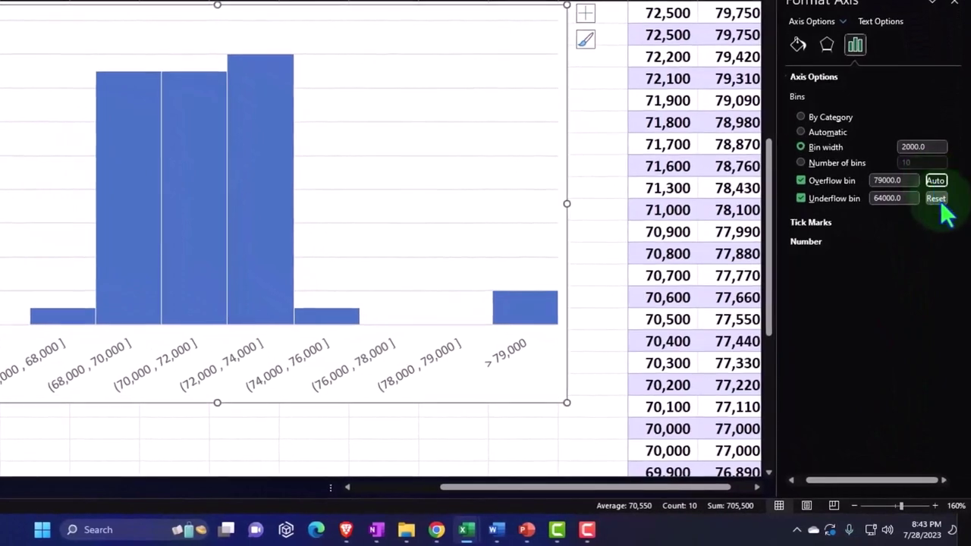
left_click(942, 199)
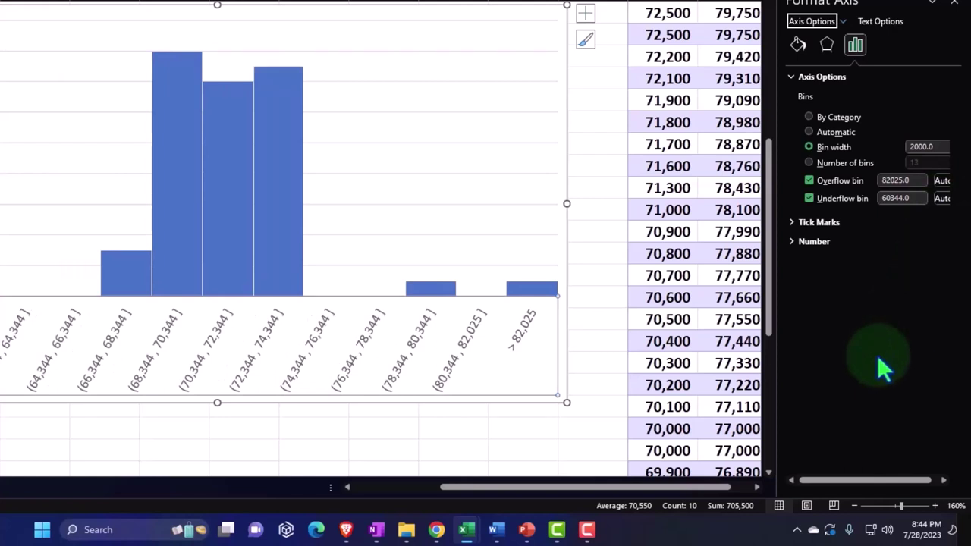
key("Escape")
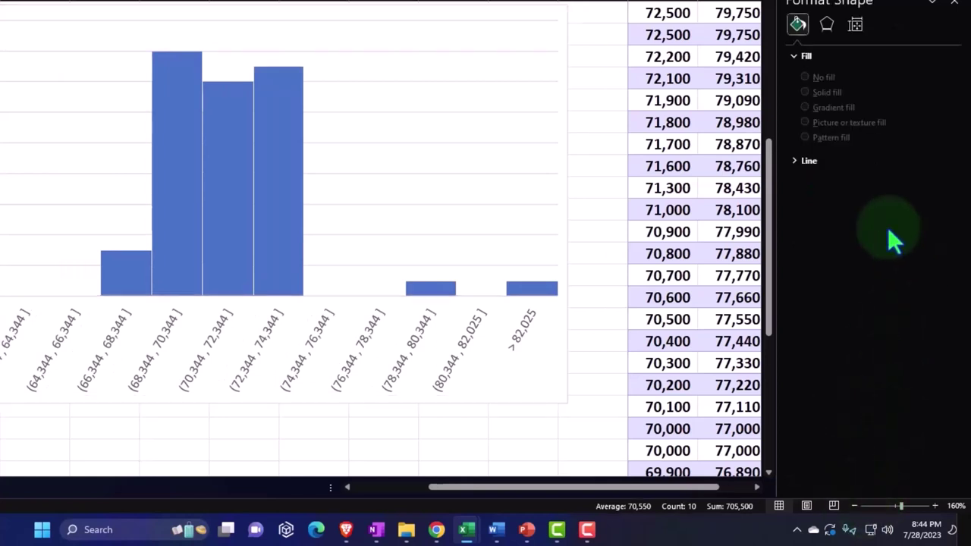
left_click(296, 350)
left_click(303, 352)
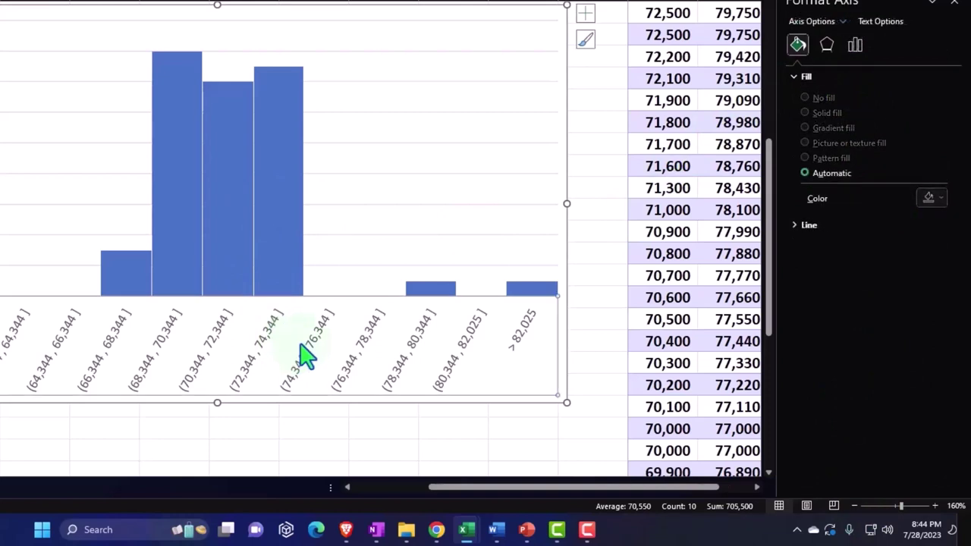
left_click(858, 44)
left_click(793, 76)
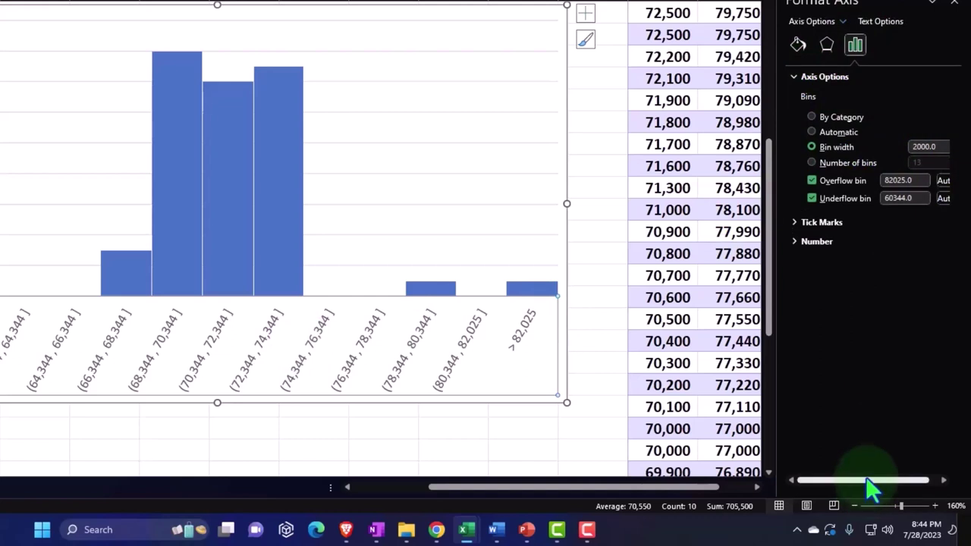
left_click_drag(866, 480, 907, 479)
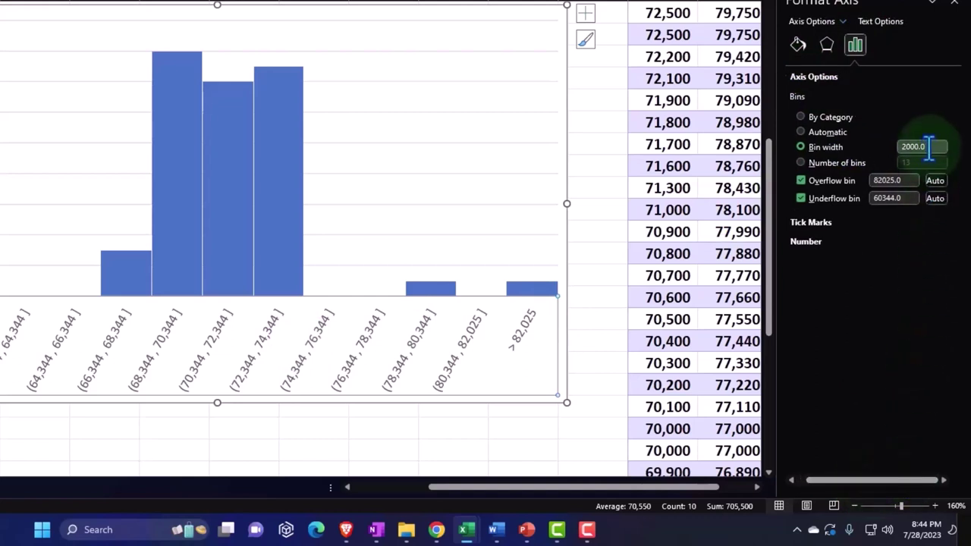
- Choose Automatic bins, uncheck Overflow and Underflow bins, and close the Format Axis pane
left_click(800, 133)
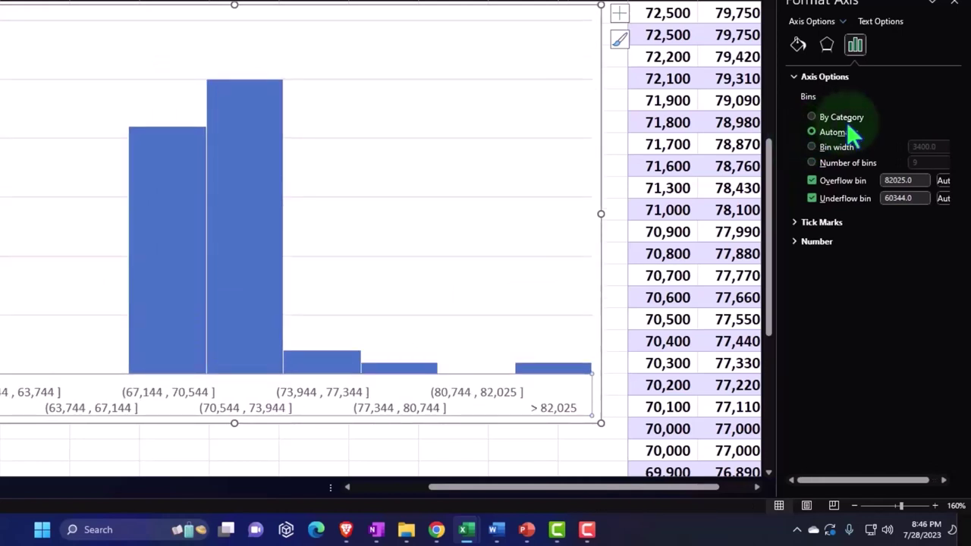
left_click(812, 181)
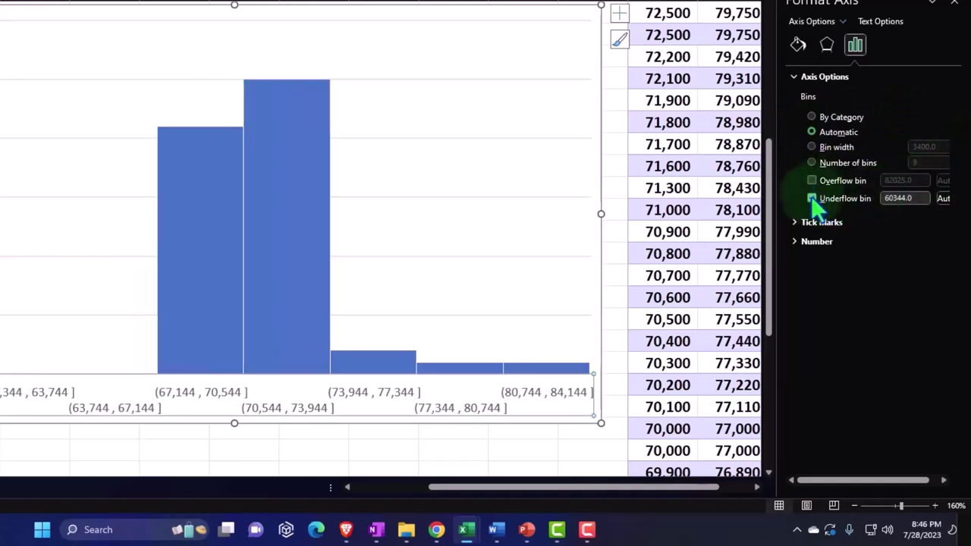
left_click(812, 197)
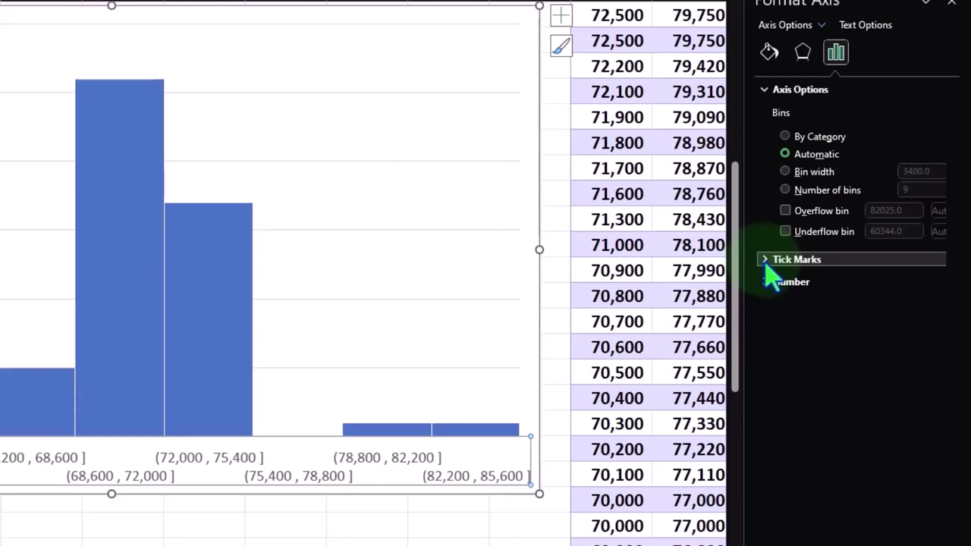
left_click(368, 330)
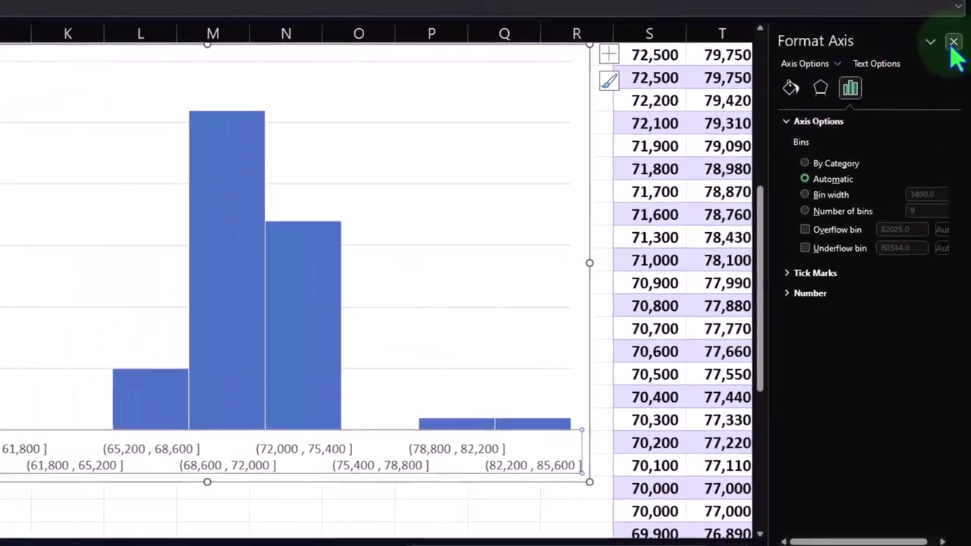
left_click(952, 40)
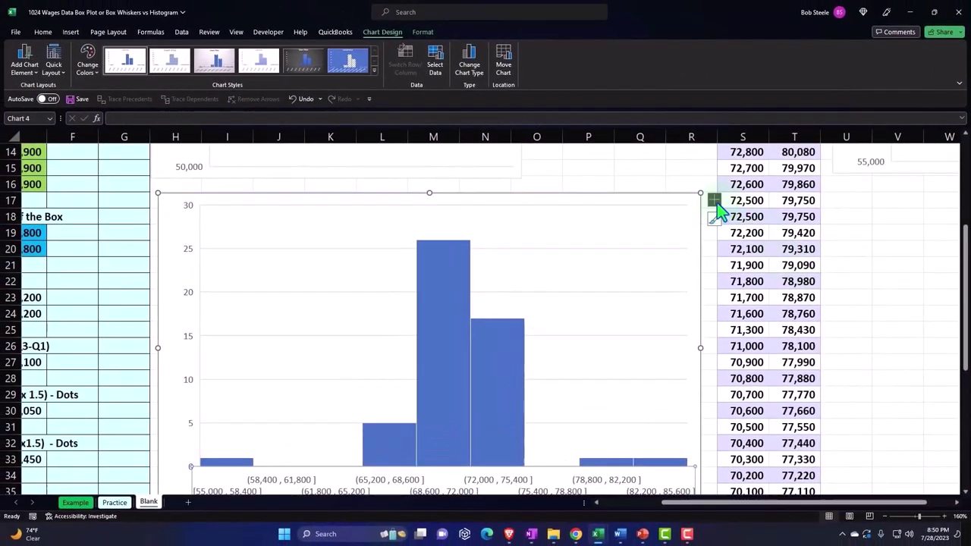
- Add a chart title above the histogram, leaving axis titles off
left_click(715, 201)
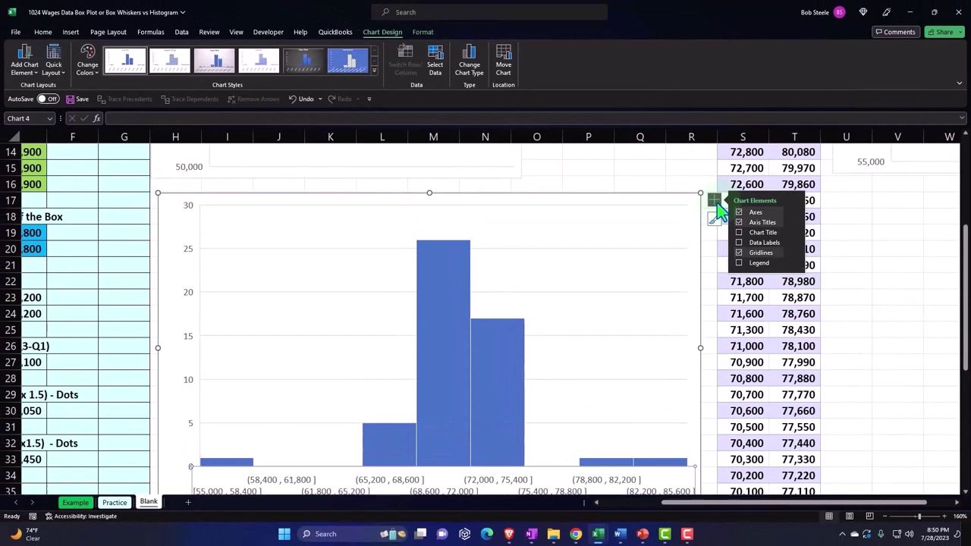
left_click(752, 225)
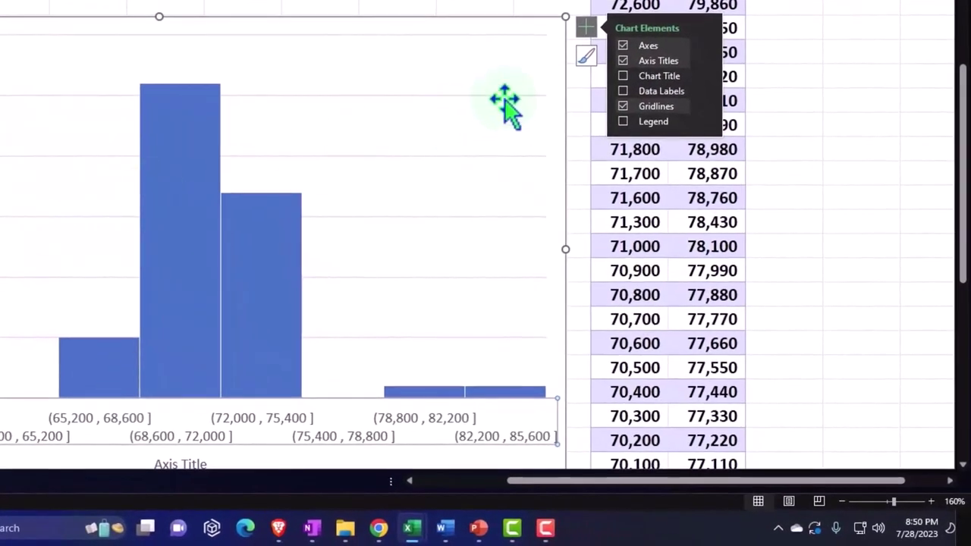
left_click(621, 64)
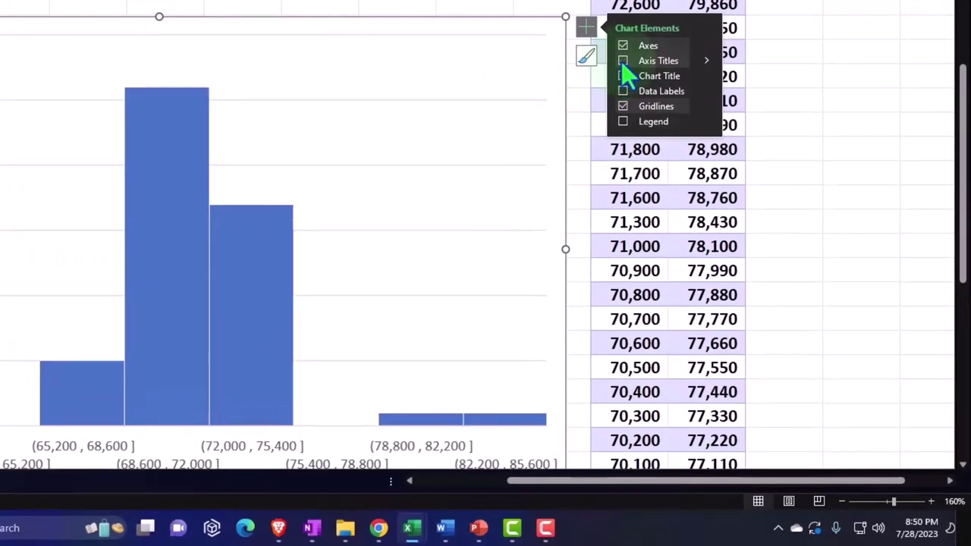
left_click(622, 78)
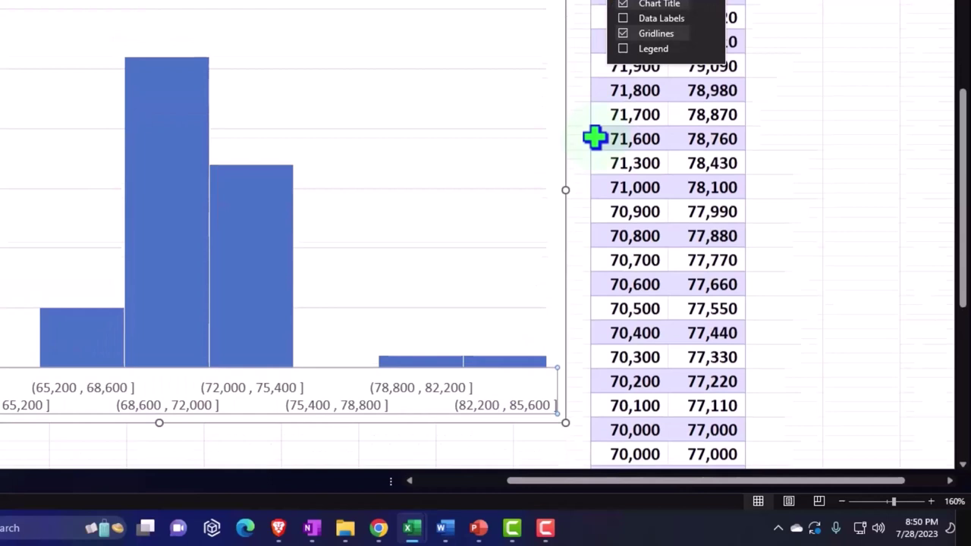
scroll(595, 137, "down", 1)
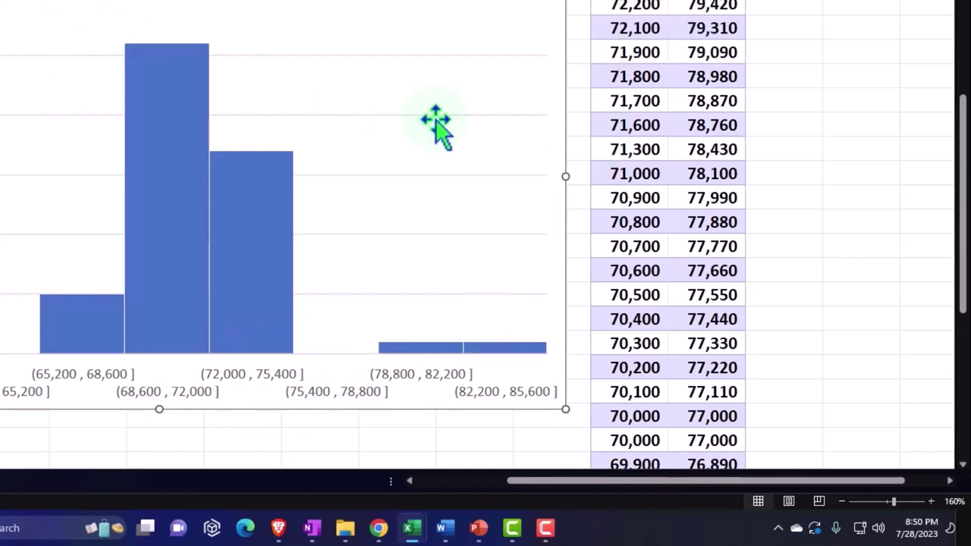
scroll(433, 123, "up", 1)
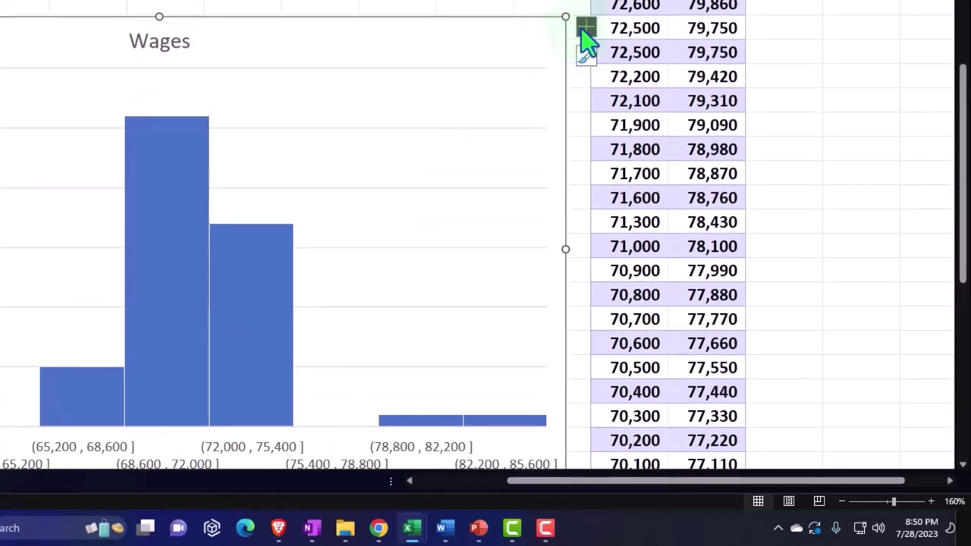
- Add data labels showing each bin's count, keep the legend off, and select the labels
left_click(584, 29)
left_click(623, 91)
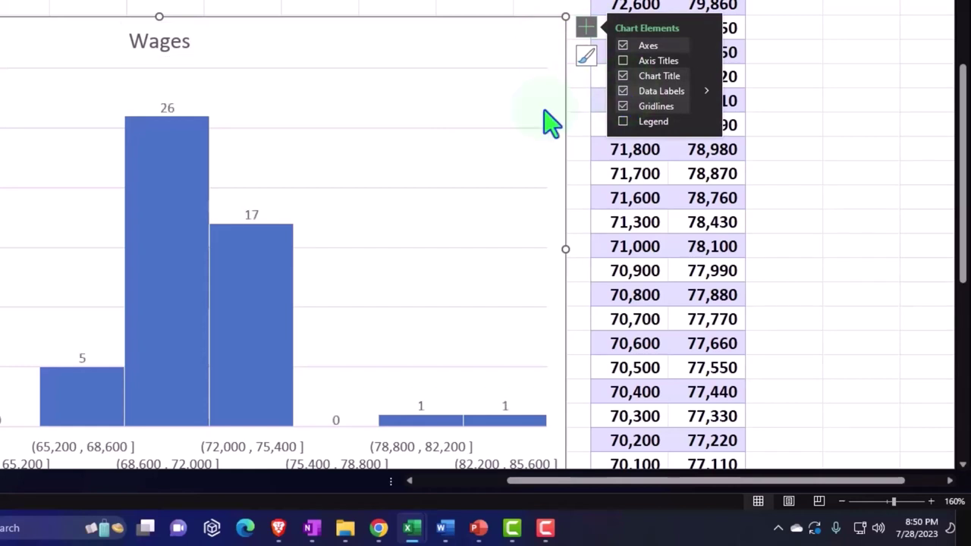
mouse_move(171, 145)
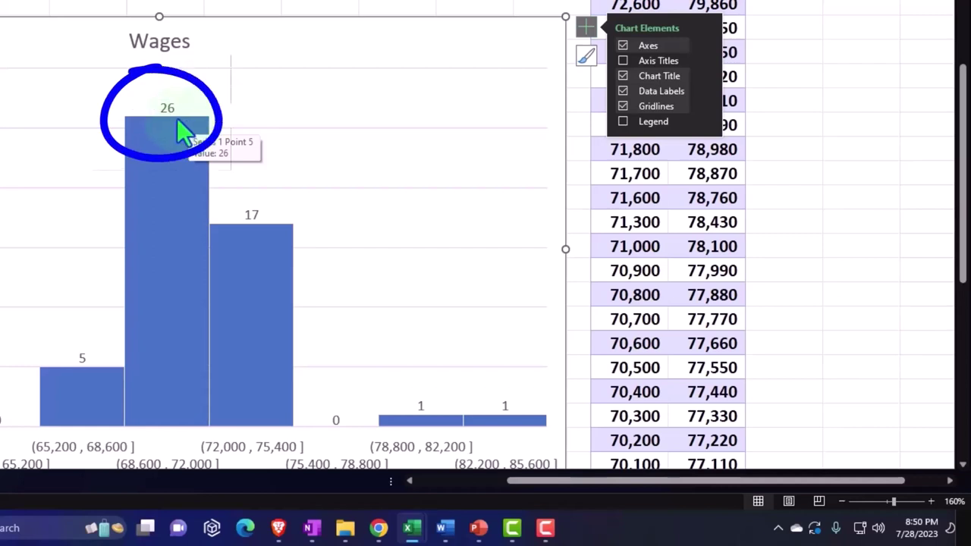
left_click(622, 121)
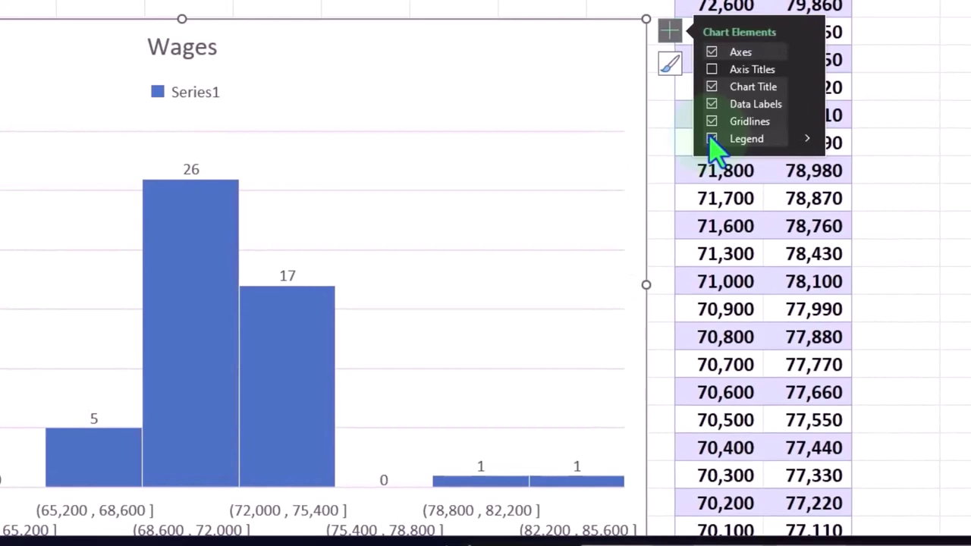
left_click(711, 140)
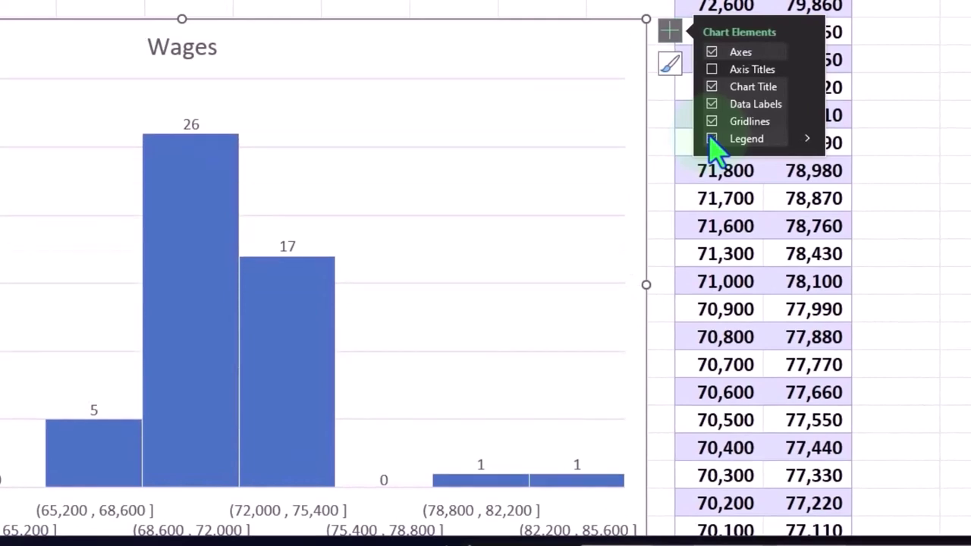
left_click(196, 127)
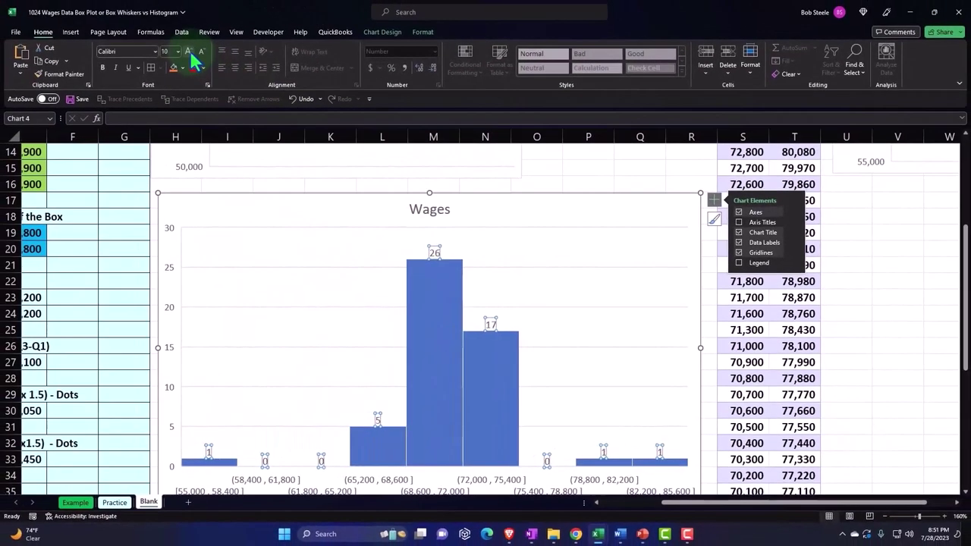
- Enlarge and bold the histogram's count labels, then deselect the chart to view the result
left_click(188, 51)
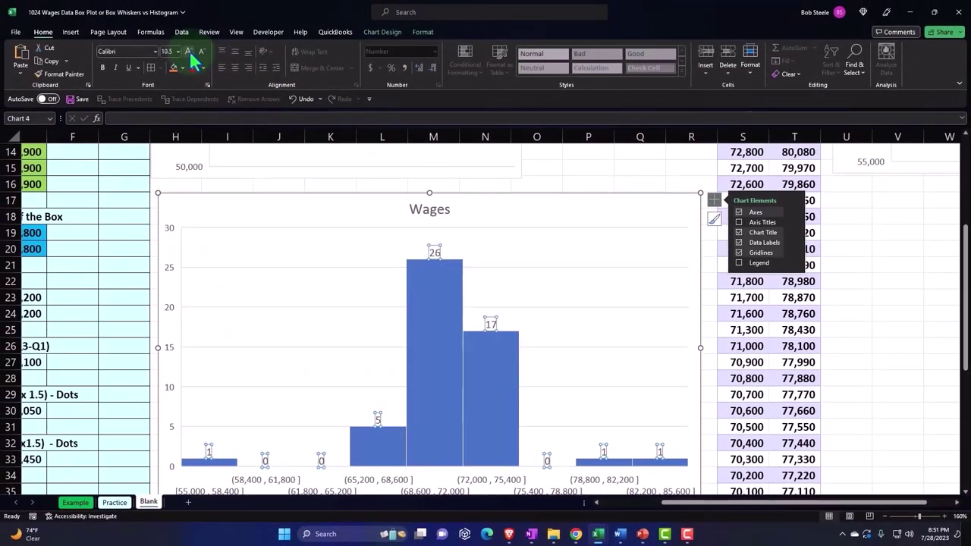
left_click(103, 68)
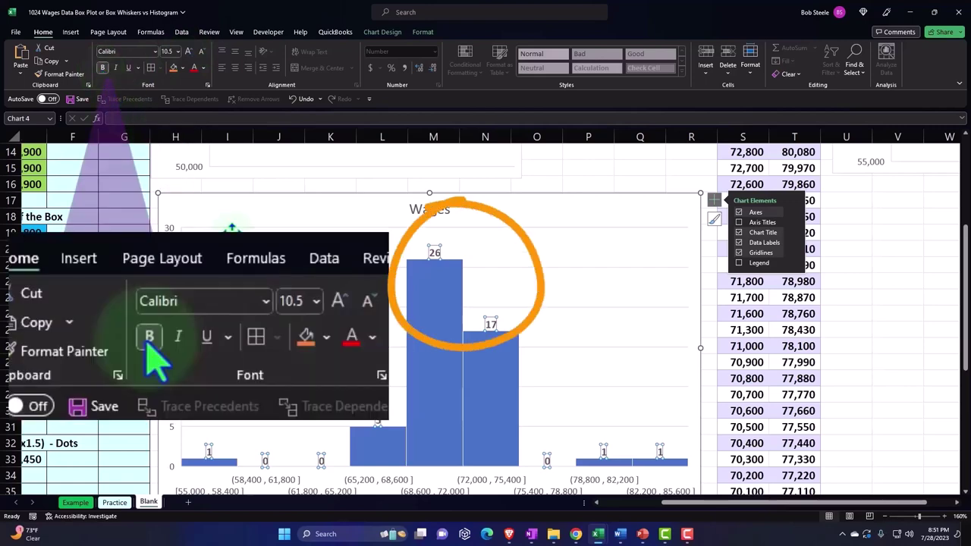
scroll(231, 228, "down", 1)
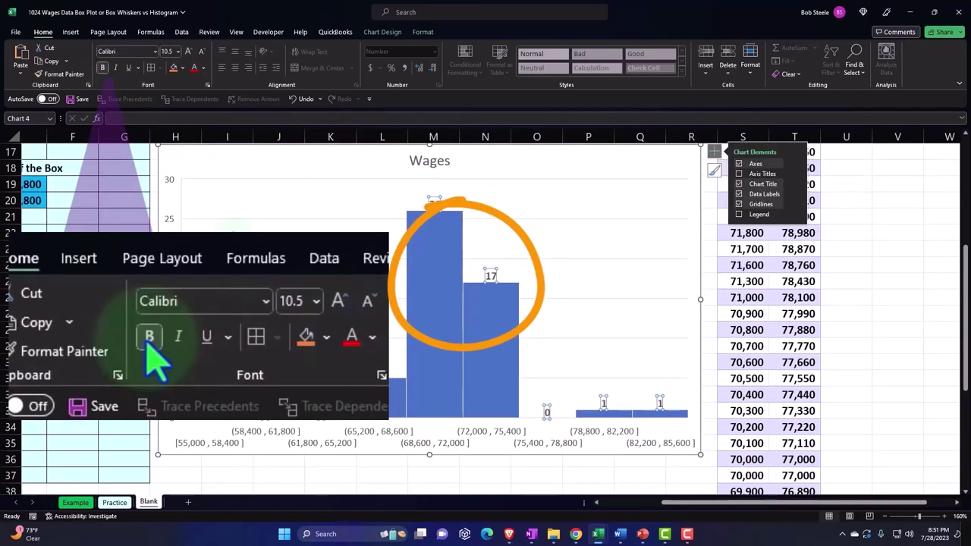
left_click(419, 469)
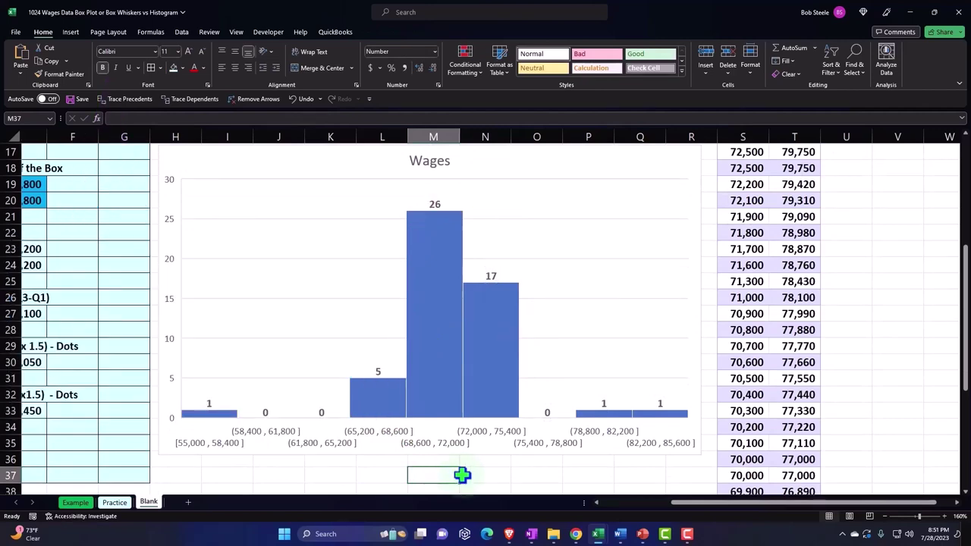
scroll(462, 475, "up", 5)
scroll(462, 475, "up", 1)
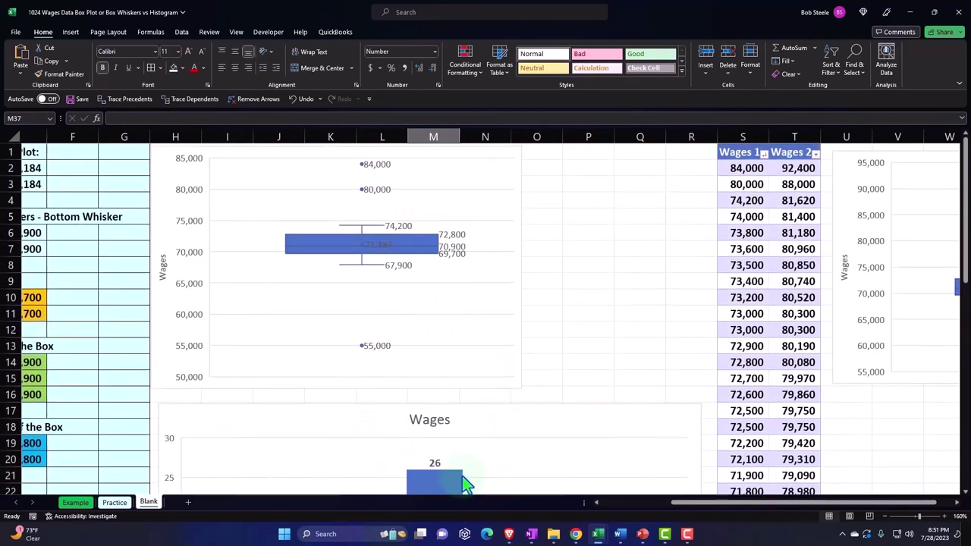
scroll(462, 475, "down", 2)
scroll(462, 475, "down", 2)
scroll(461, 476, "down", 2)
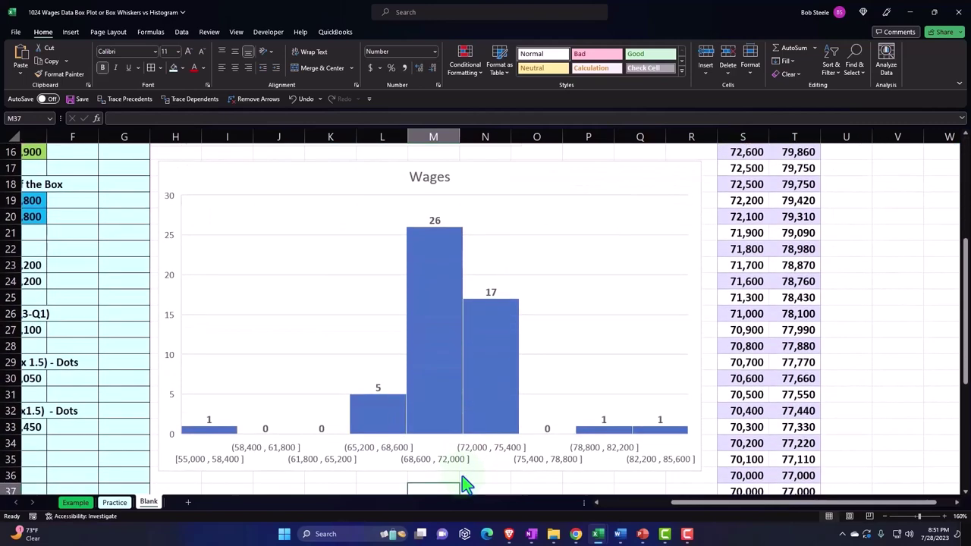